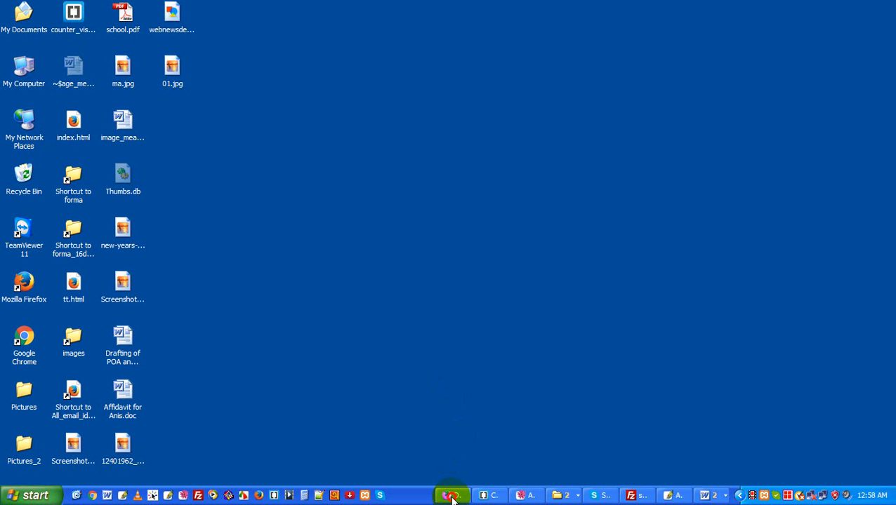
Switch to the browser with the eurobarta24.com WordPress dashboard and start a new post.
left_click(451, 496)
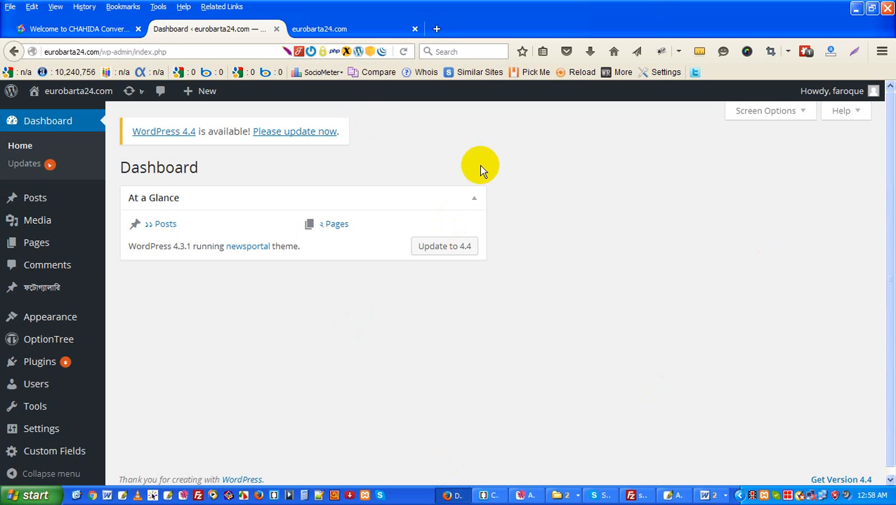
left_click(51, 201)
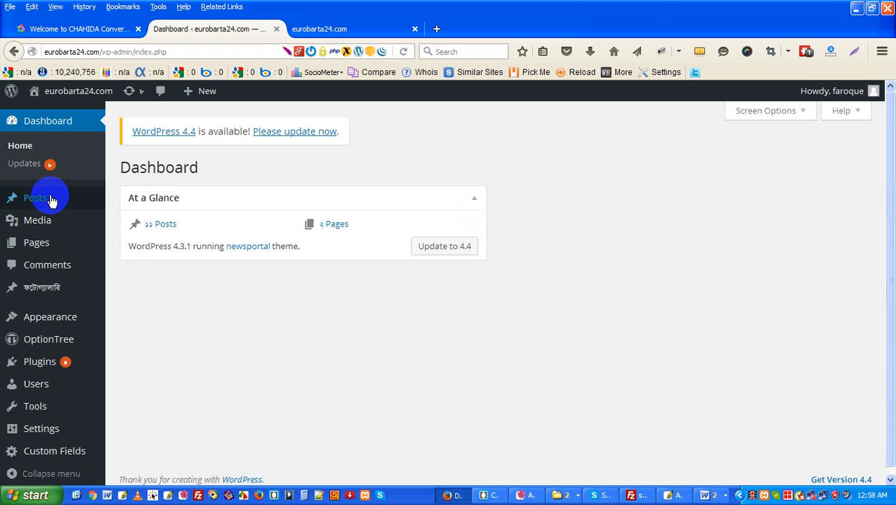
mouse_move(50, 200)
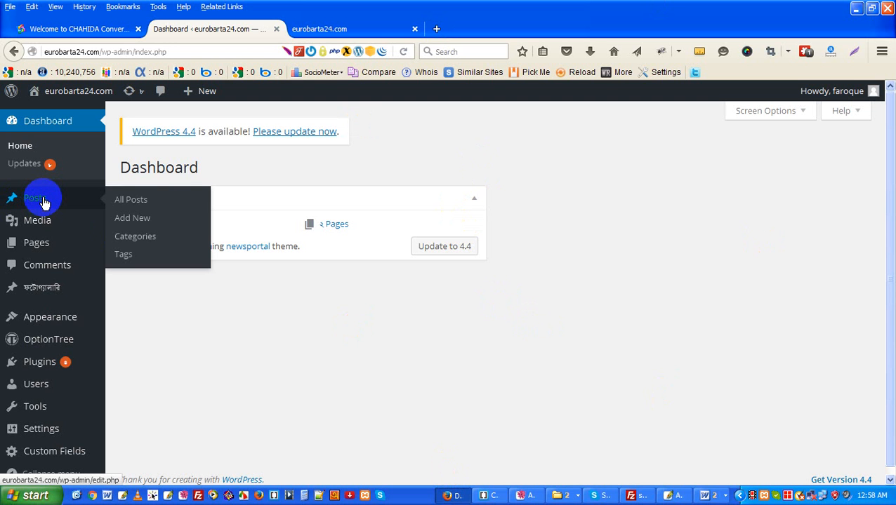
left_click(154, 220)
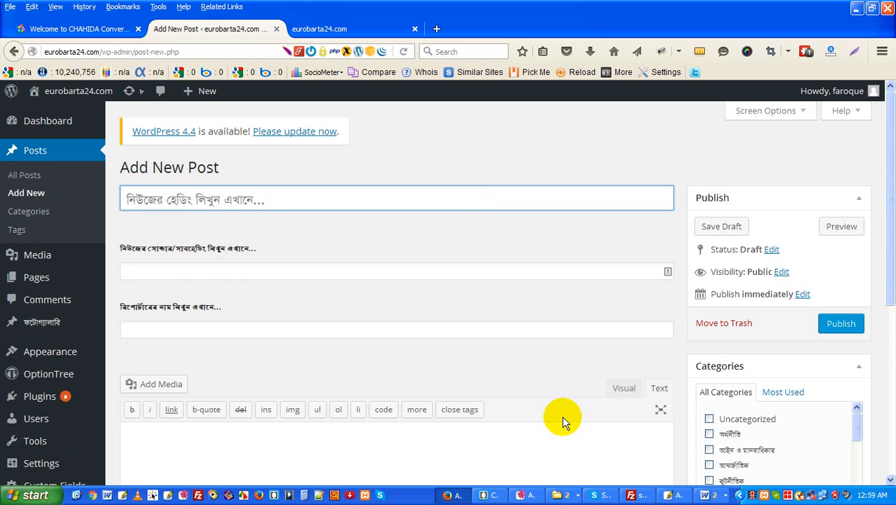
Copy the headline line from Document1 in Word and paste it as the new post's title in the browser.
left_click(716, 497)
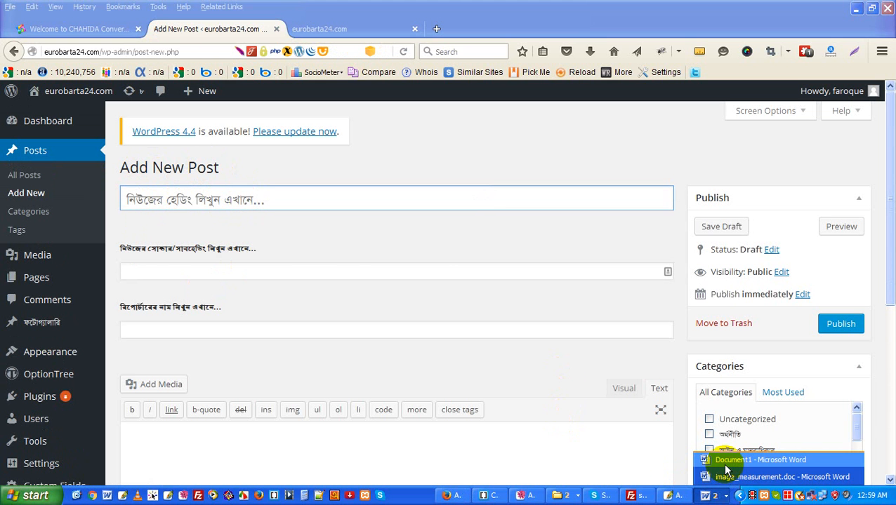
left_click(726, 460)
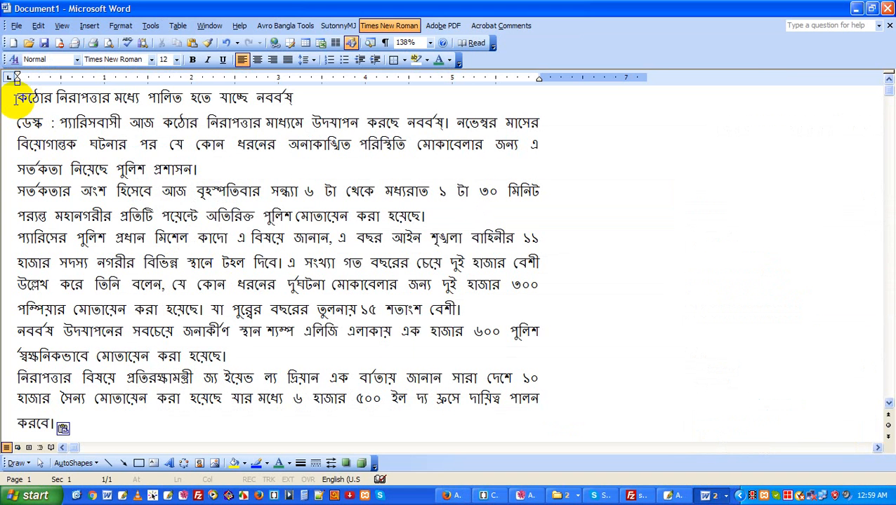
left_click(3, 102)
right_click(46, 100)
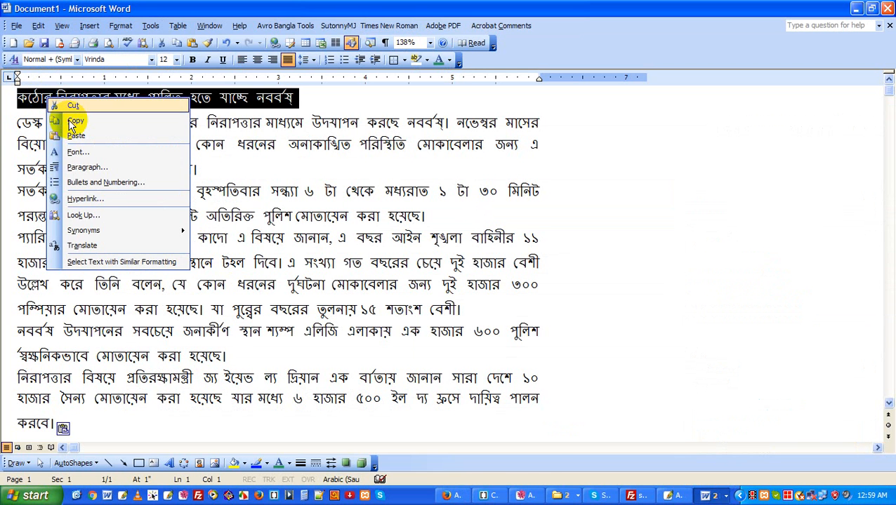
left_click(71, 117)
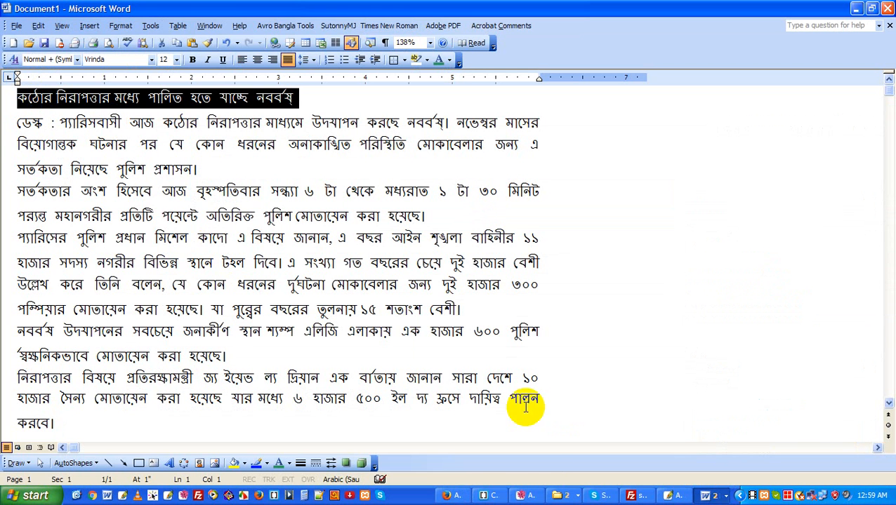
left_click(456, 496)
right_click(262, 195)
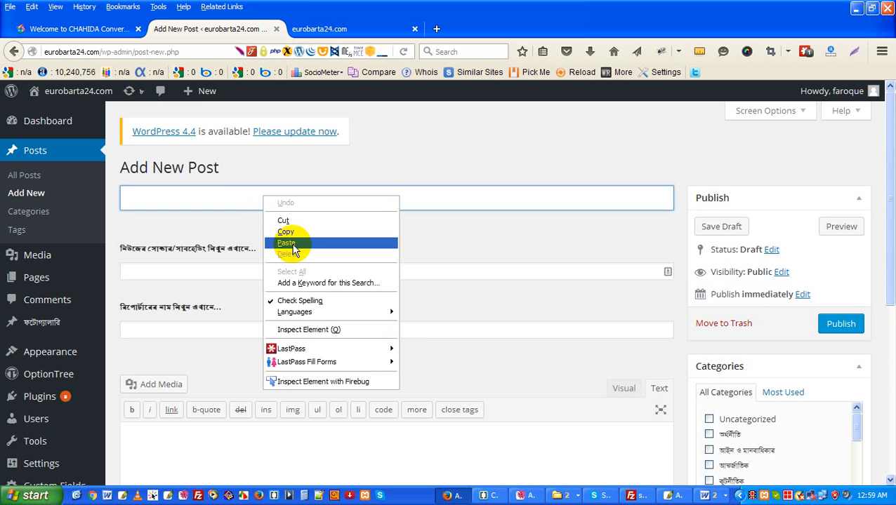
left_click(293, 243)
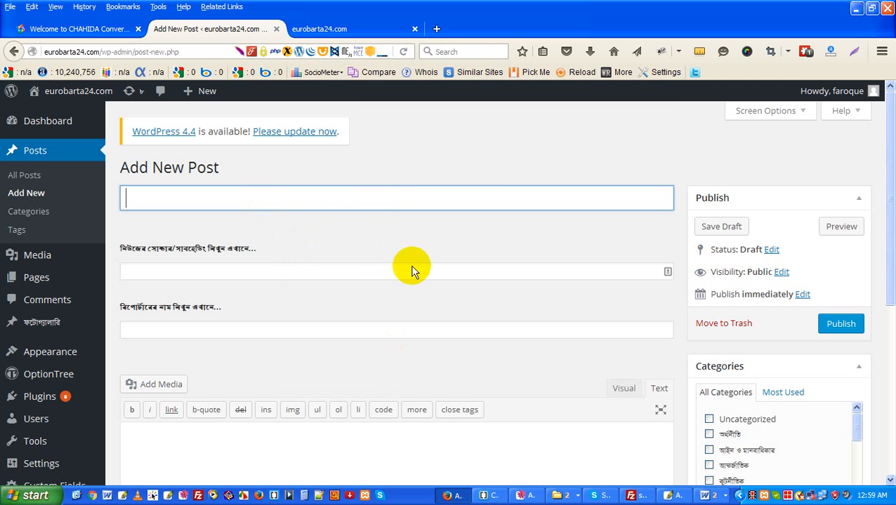
key("ctrl+v")
Copy the word "ডেস্ক" from Document1 in Word and paste it into the post's reporter name field.
left_click(710, 495)
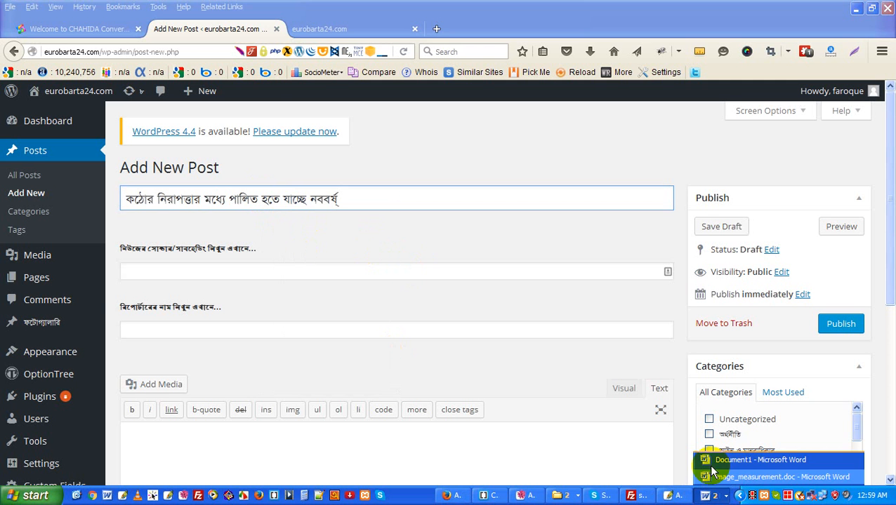
left_click(744, 457)
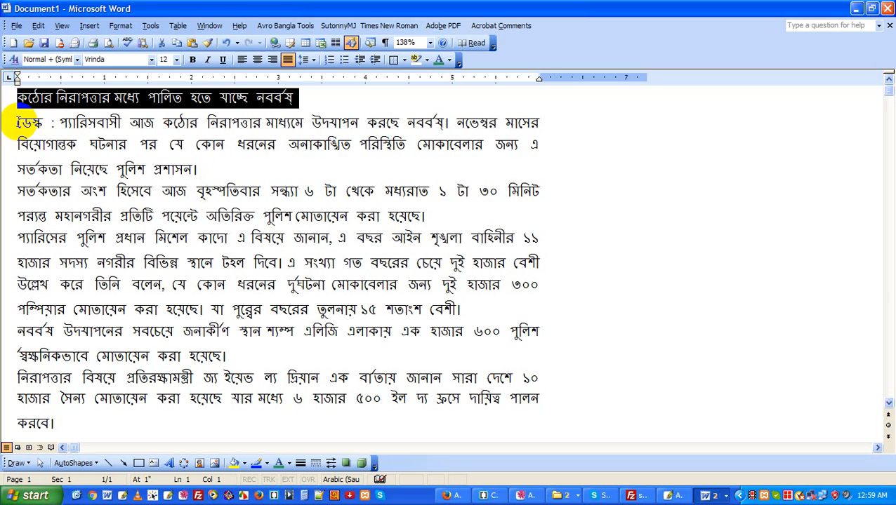
left_click_drag(17, 124, 40, 126)
right_click(38, 125)
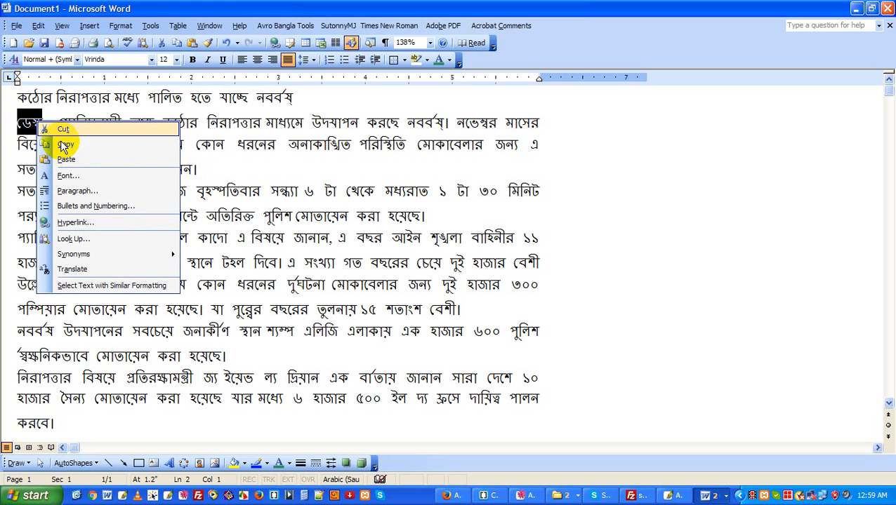
left_click(106, 142)
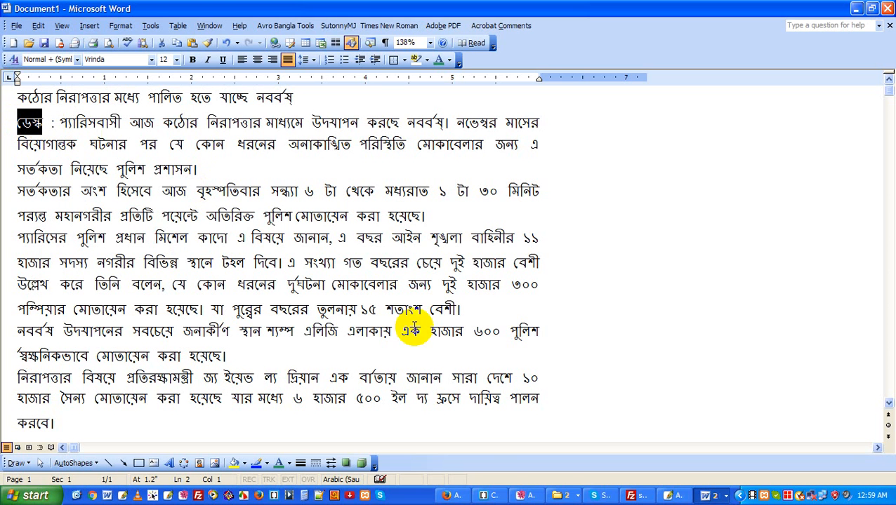
left_click(456, 495)
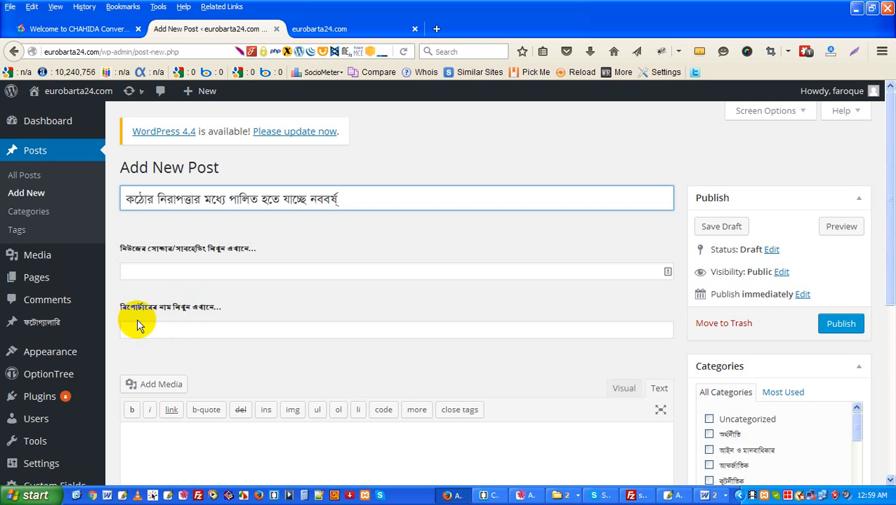
left_click(173, 329)
right_click(173, 329)
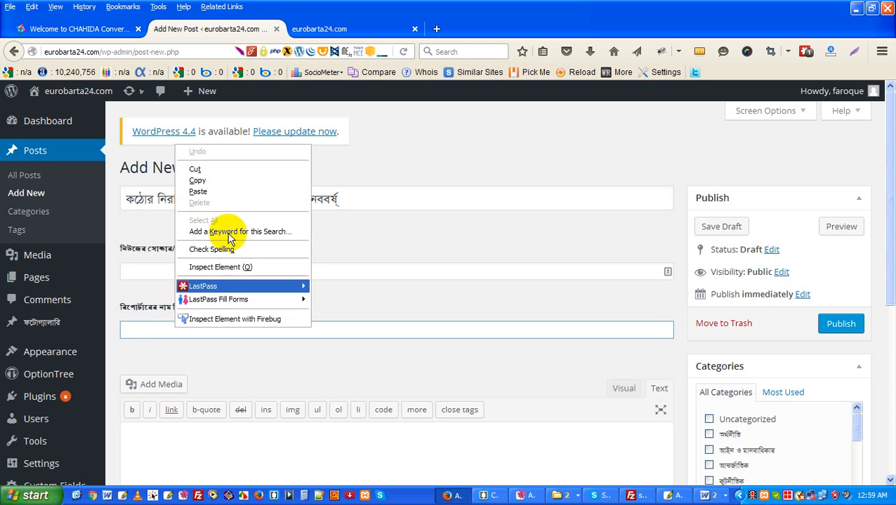
left_click(225, 195)
left_click(167, 268)
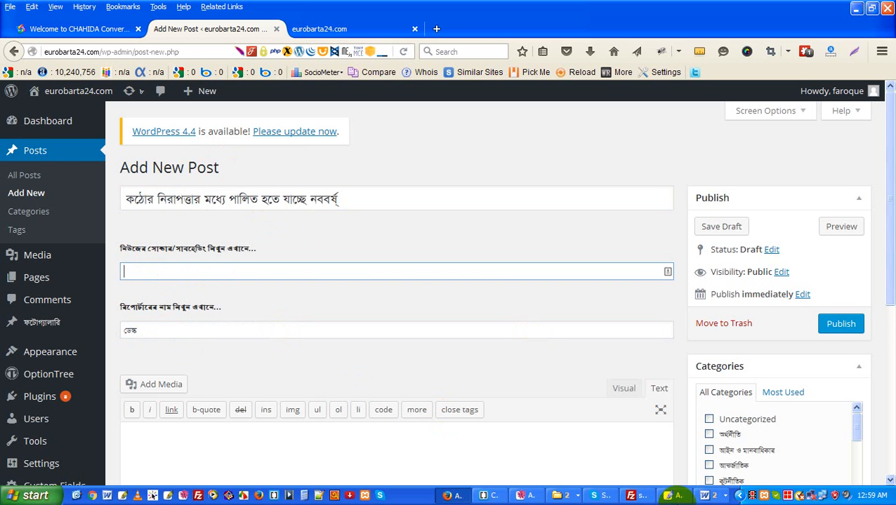
Copy the article text after "ডেস্ক :" through the end of Document1 in Word and paste it into the post's content editor.
left_click(709, 495)
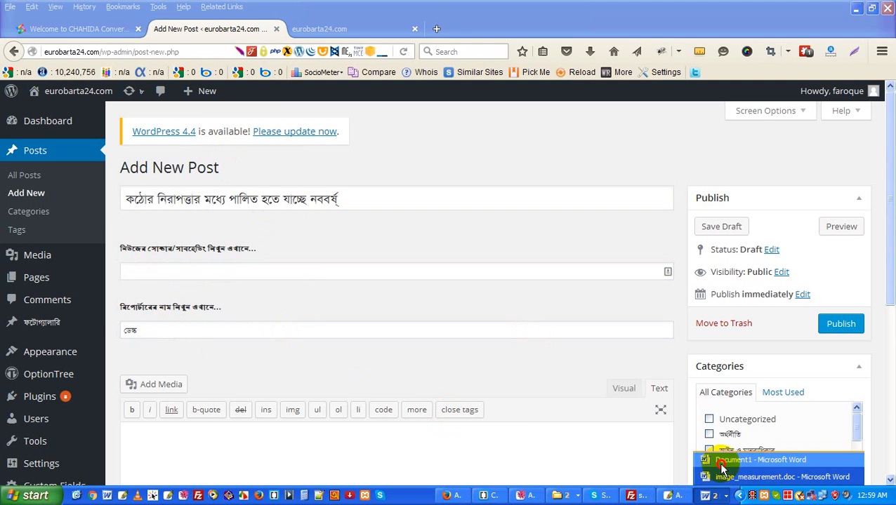
left_click(702, 457)
left_click_drag(72, 124, 70, 423)
right_click(78, 237)
left_click(88, 247)
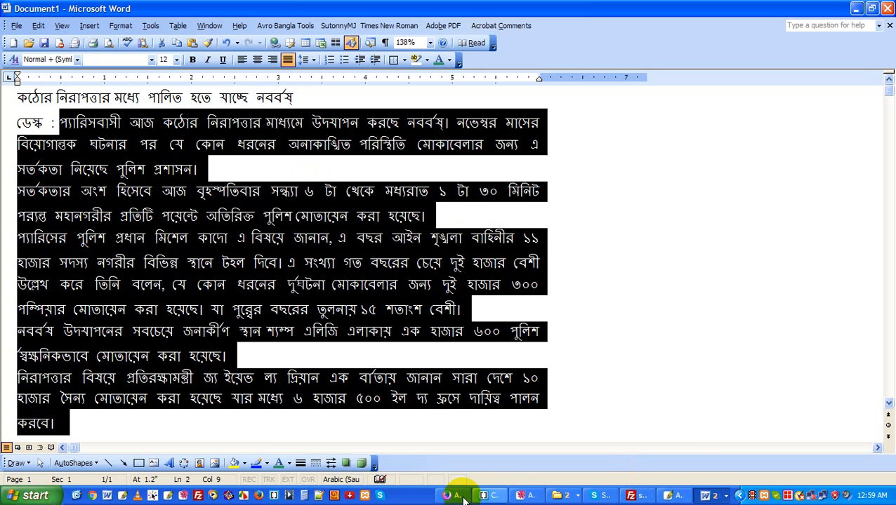
left_click(289, 427)
key("alt+Tab")
scroll(202, 416, "down", 2)
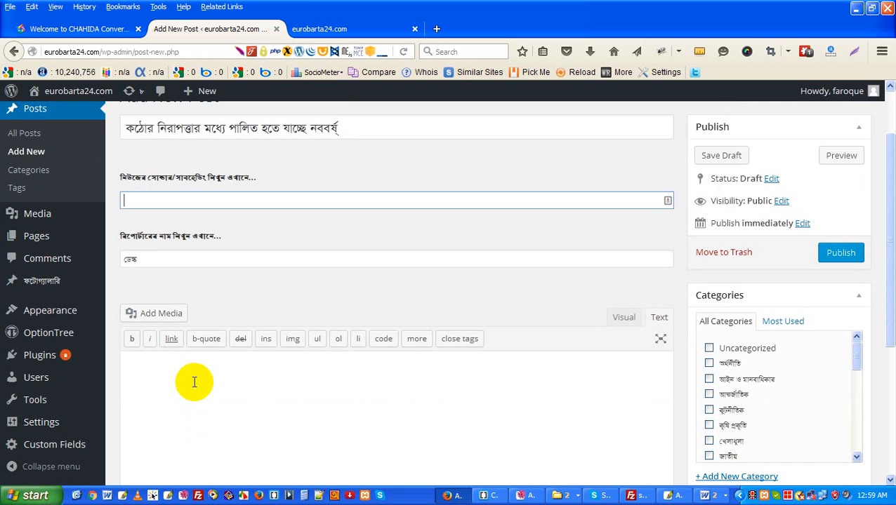
left_click(195, 382)
scroll(200, 344, "down", 3)
right_click(234, 273)
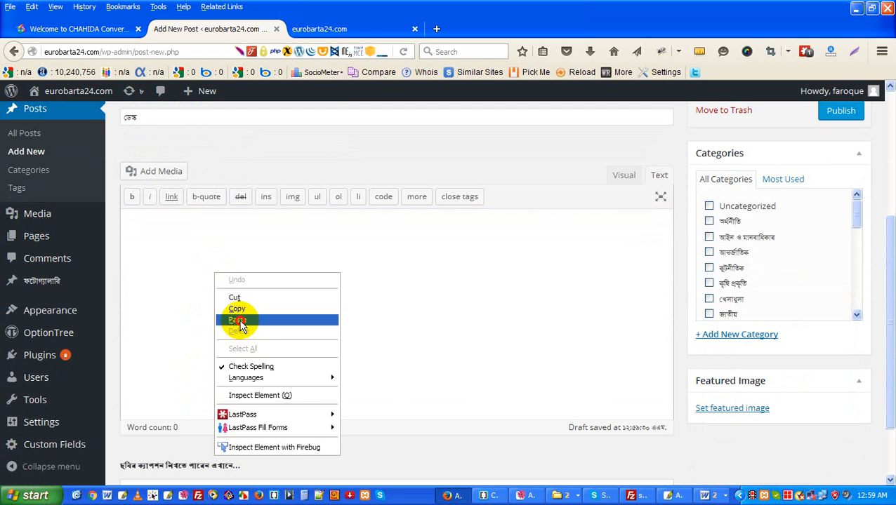
left_click(239, 320)
Switch the content editor to Visual mode and clear the formatting of the whole article text.
left_click_drag(160, 316, 115, 222)
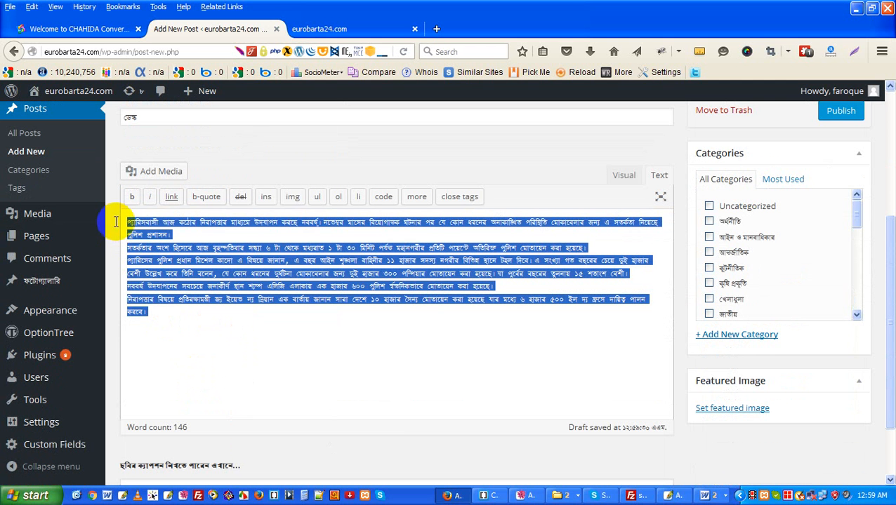
left_click(592, 222)
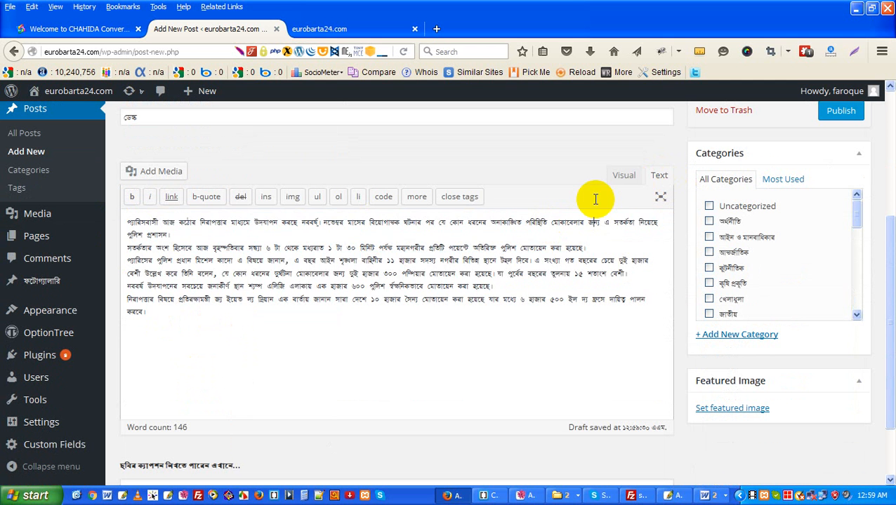
left_click(624, 175)
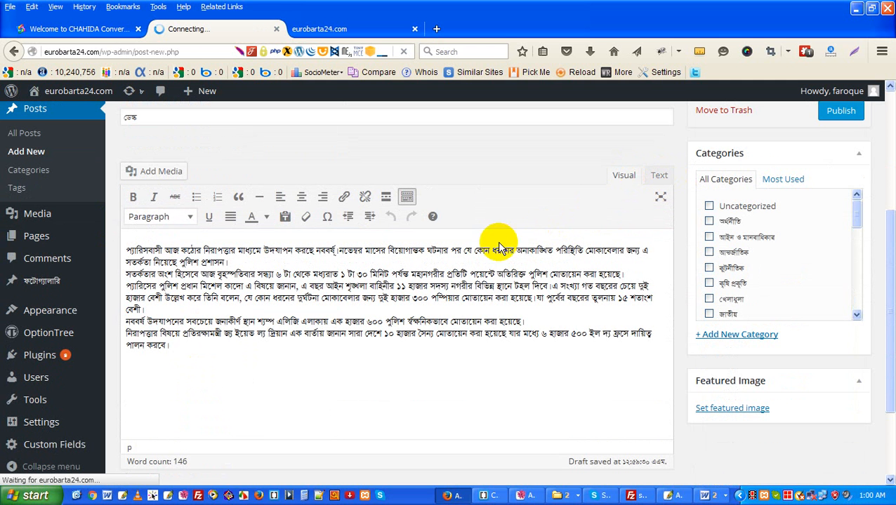
left_click_drag(132, 284, 133, 268)
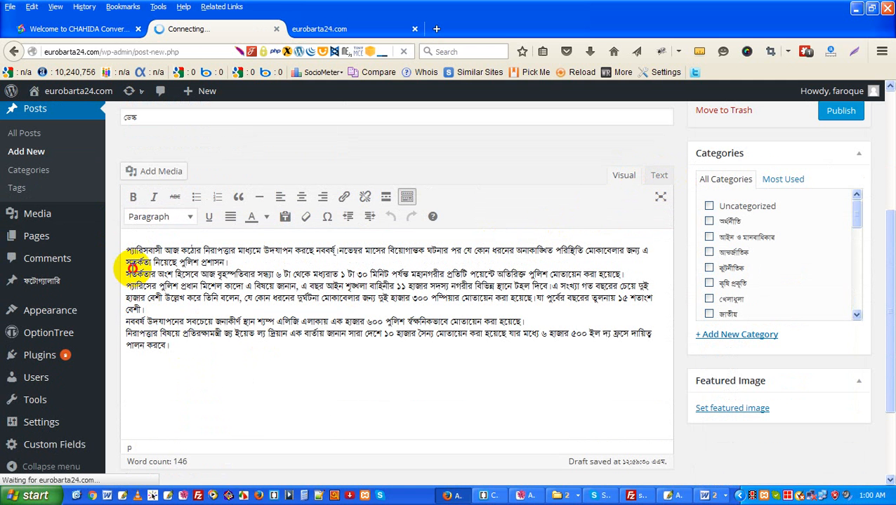
left_click(150, 264)
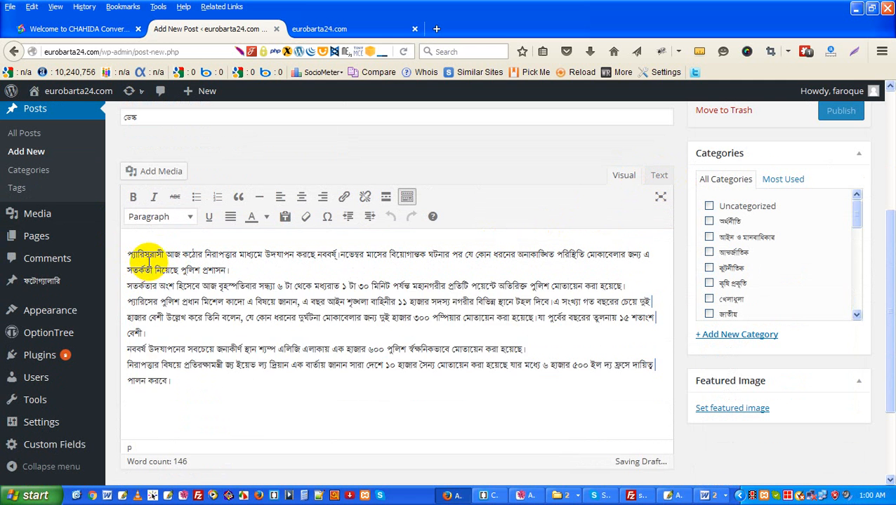
key("ctrl+a")
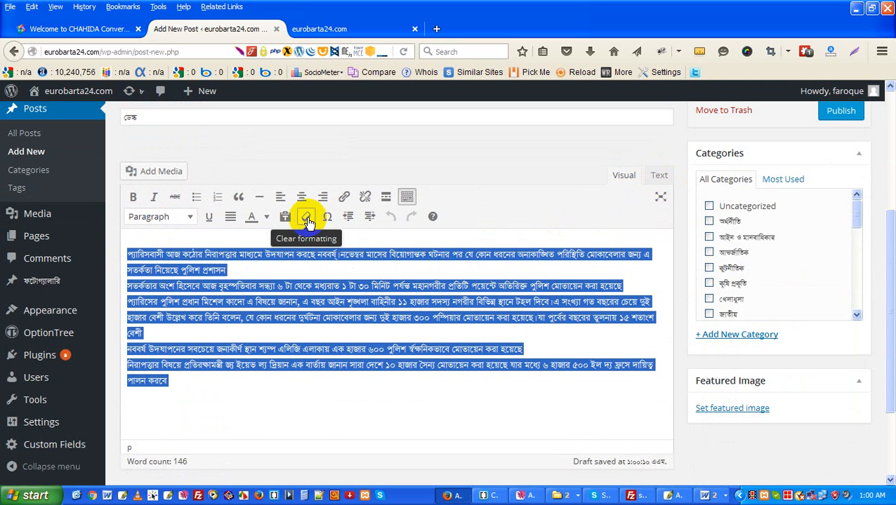
left_click(308, 221)
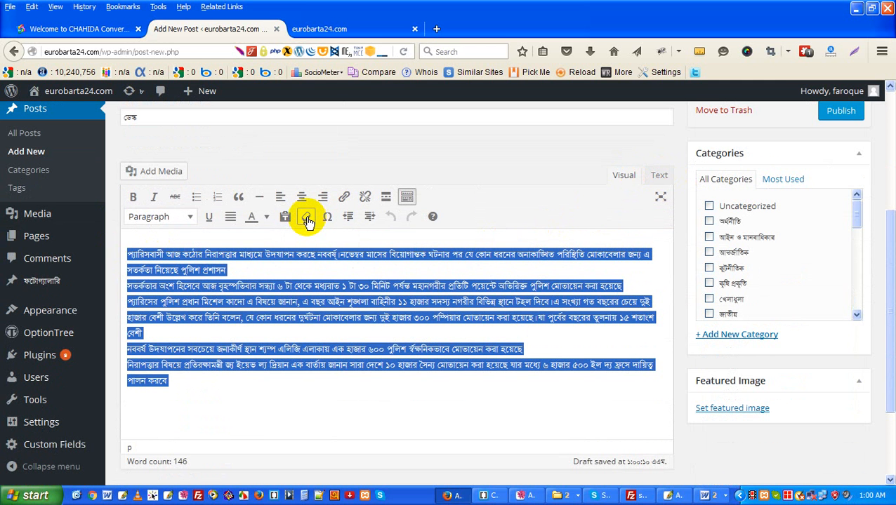
left_click(295, 266)
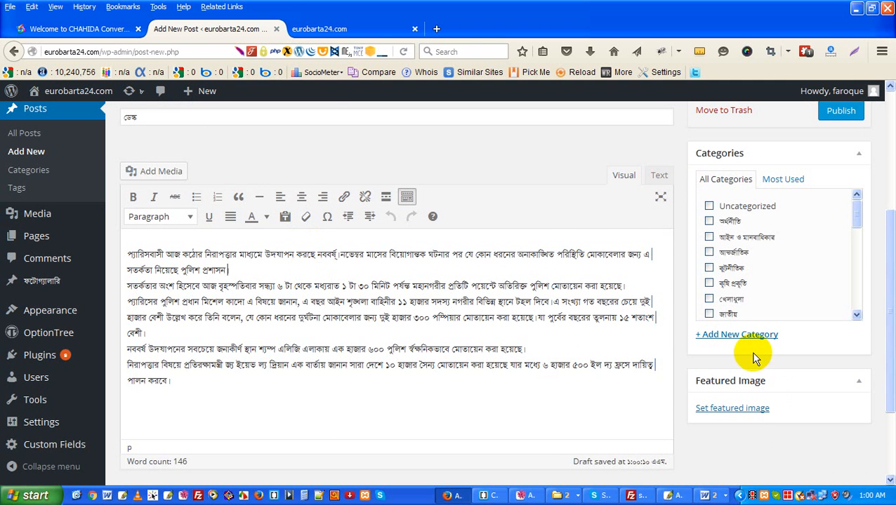
Upload new-years-eve-paris.jpg from the Desktop and set it as the post's featured image.
left_click(744, 414)
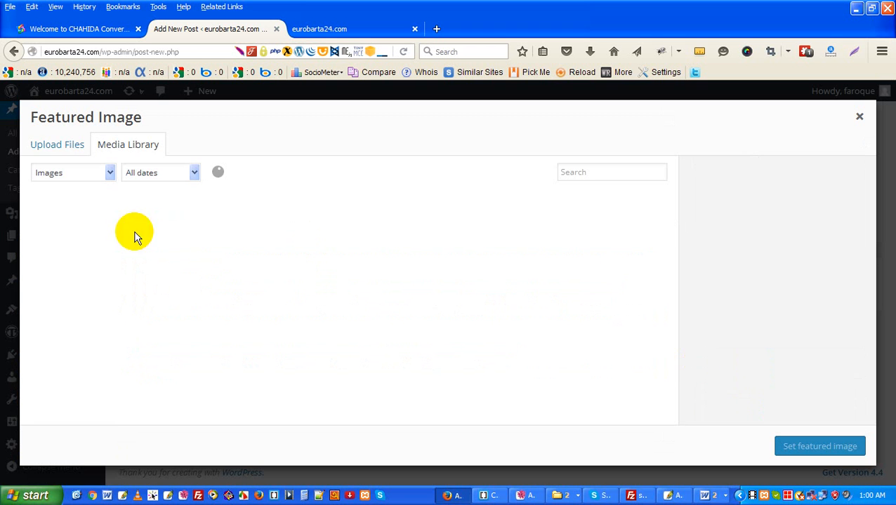
left_click(57, 146)
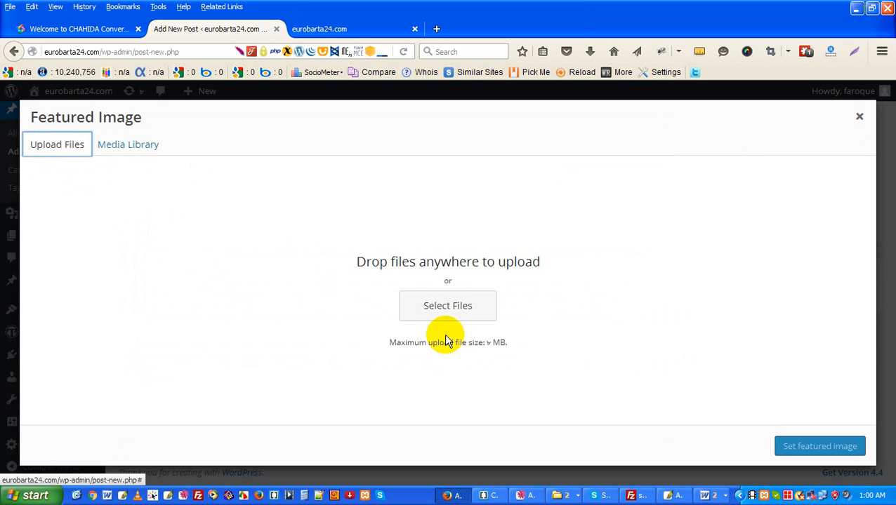
left_click(448, 308)
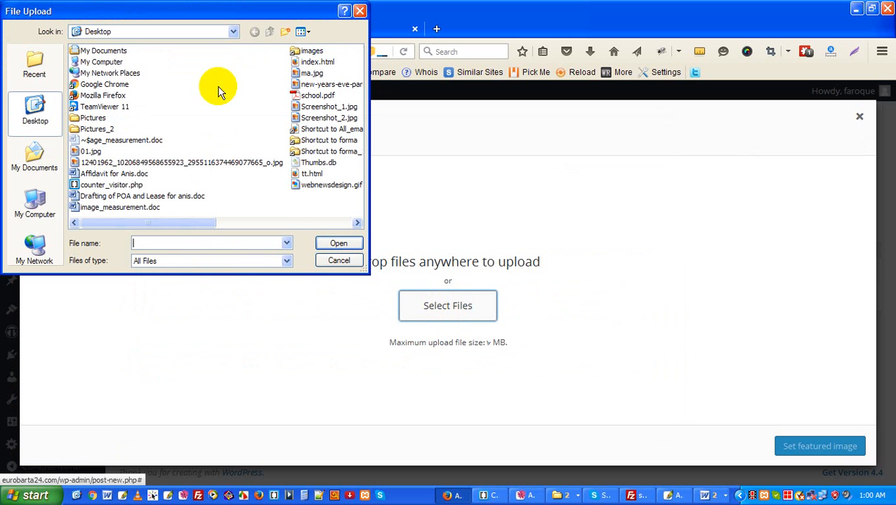
left_click(306, 33)
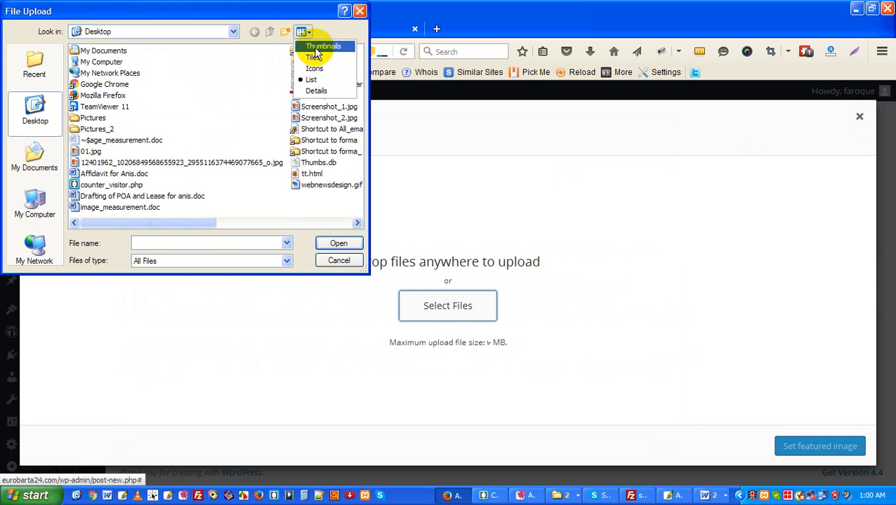
left_click(321, 46)
scroll(328, 119, "down", 5)
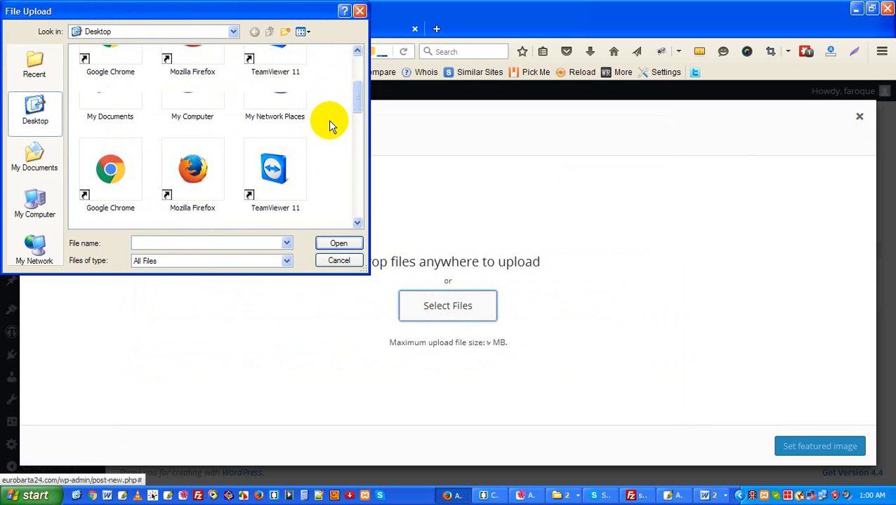
scroll(269, 176, "up", 5)
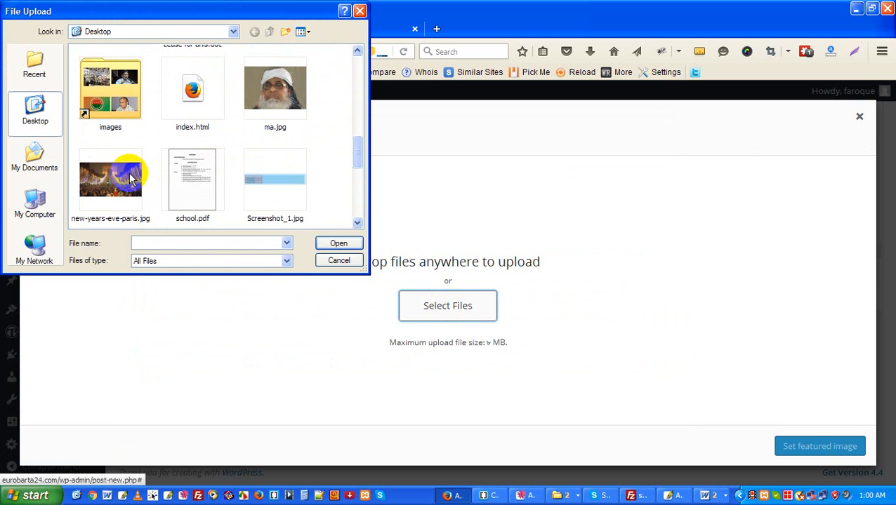
left_click(130, 179)
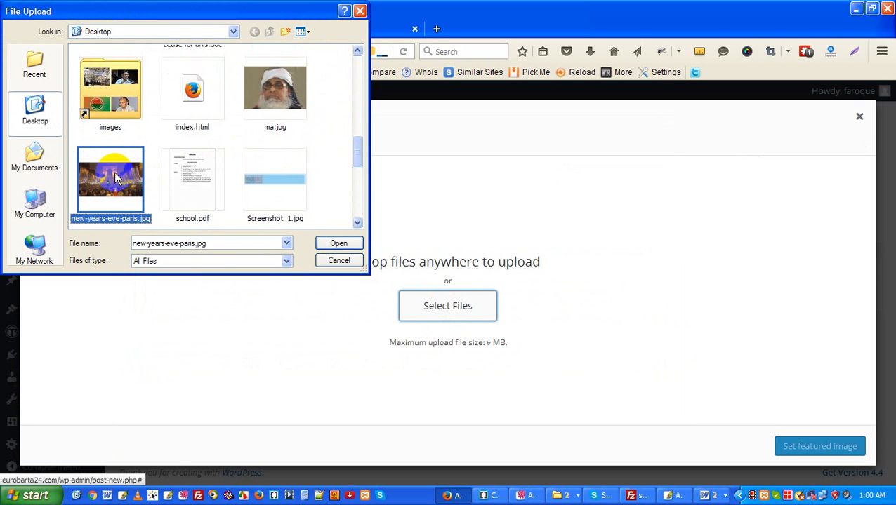
left_click(339, 244)
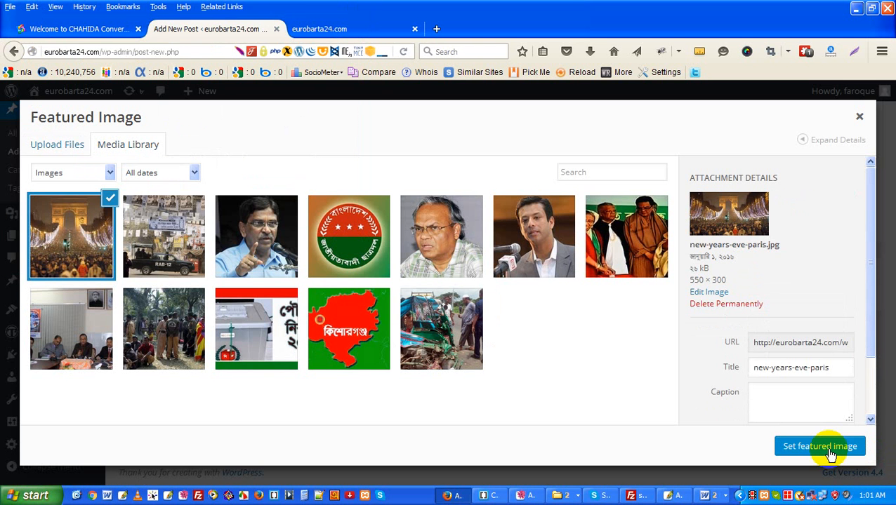
left_click(825, 448)
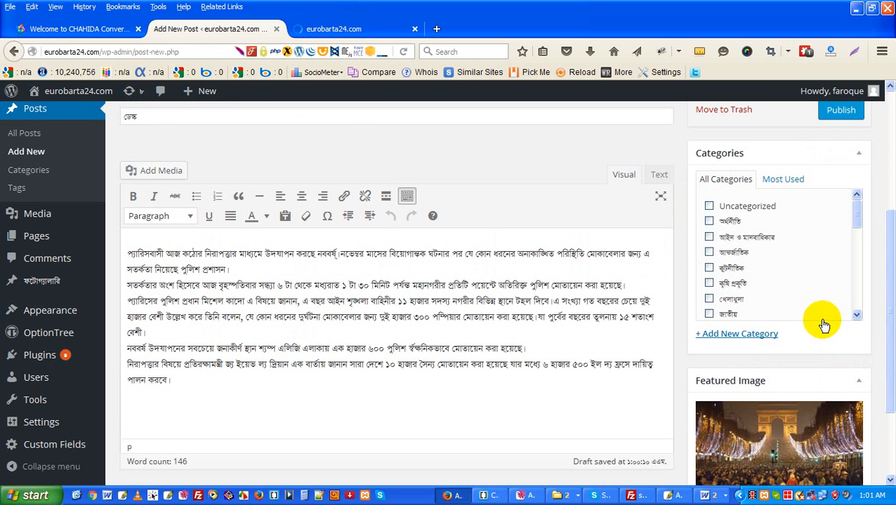
Assign the post to the categories স্লাইডার, সারাদেশ and জাতীয়, and publish it.
scroll(823, 321, "up", 2)
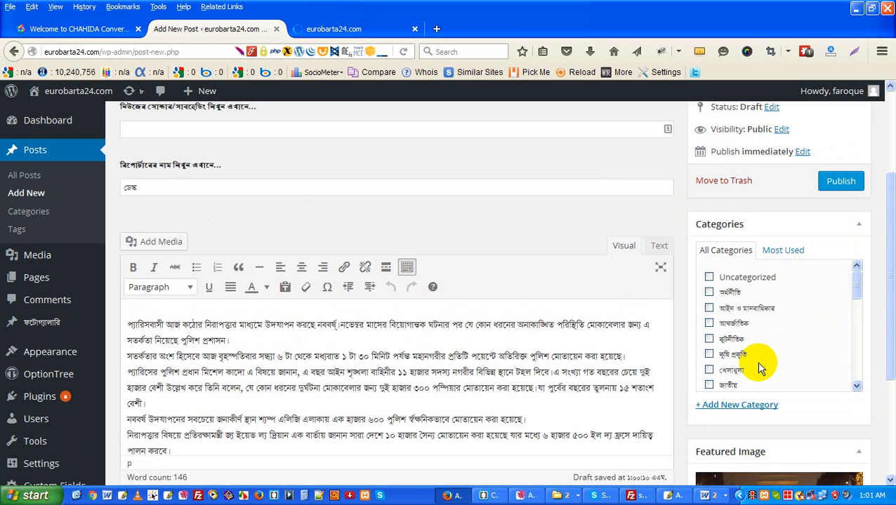
scroll(780, 348, "down", 1)
left_click_drag(859, 304, 861, 385)
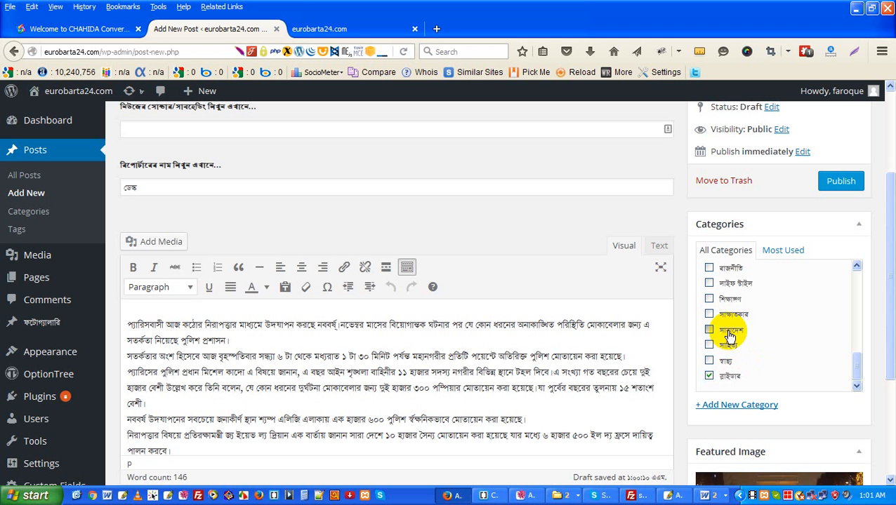
scroll(742, 336, "up", 3)
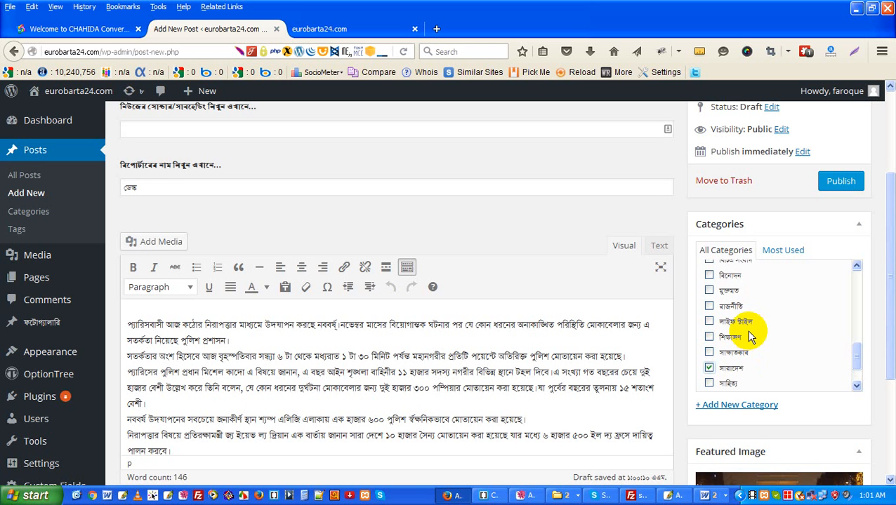
scroll(749, 337, "up", 5)
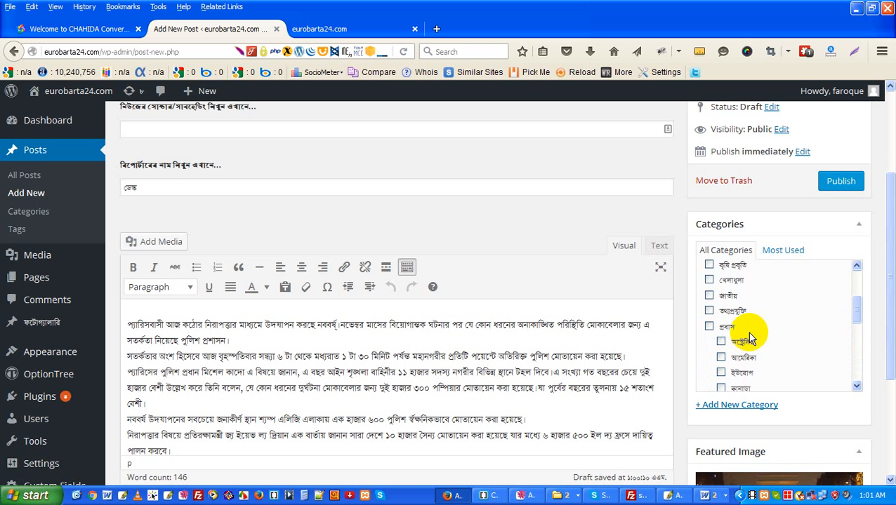
scroll(749, 334, "up", 2)
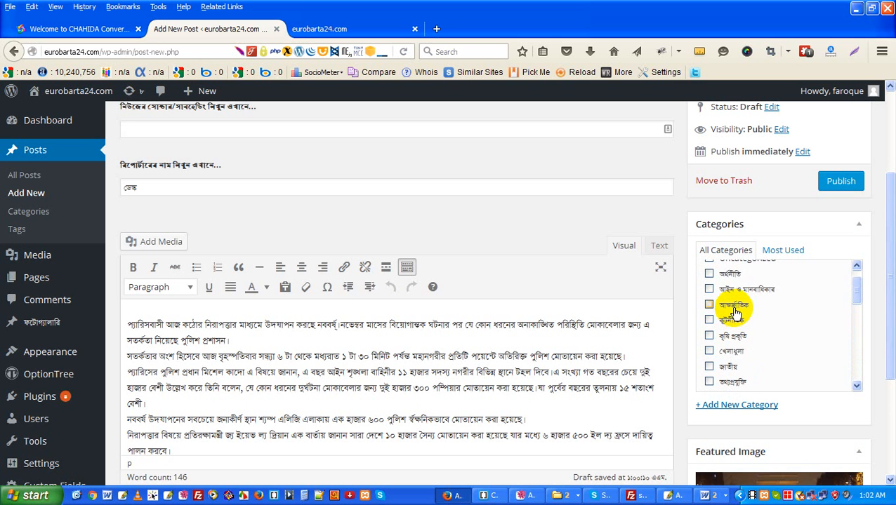
scroll(734, 337, "up", 1)
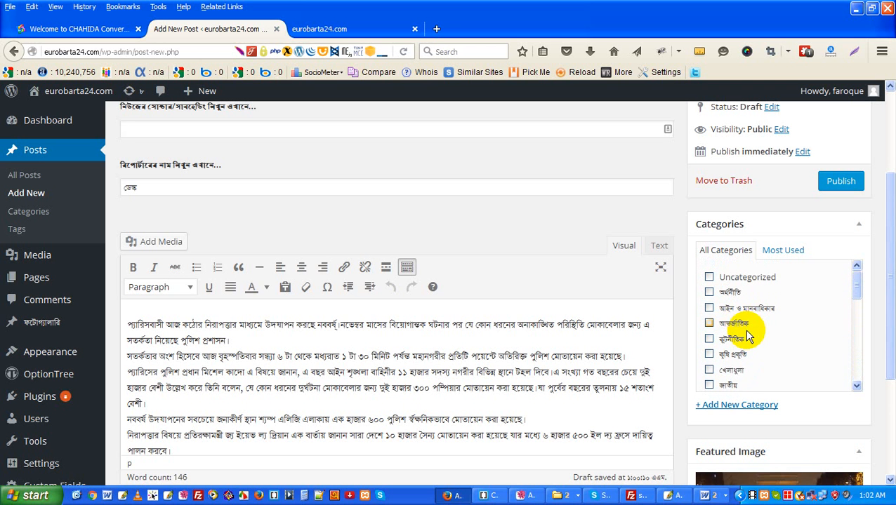
scroll(729, 364, "down", 2)
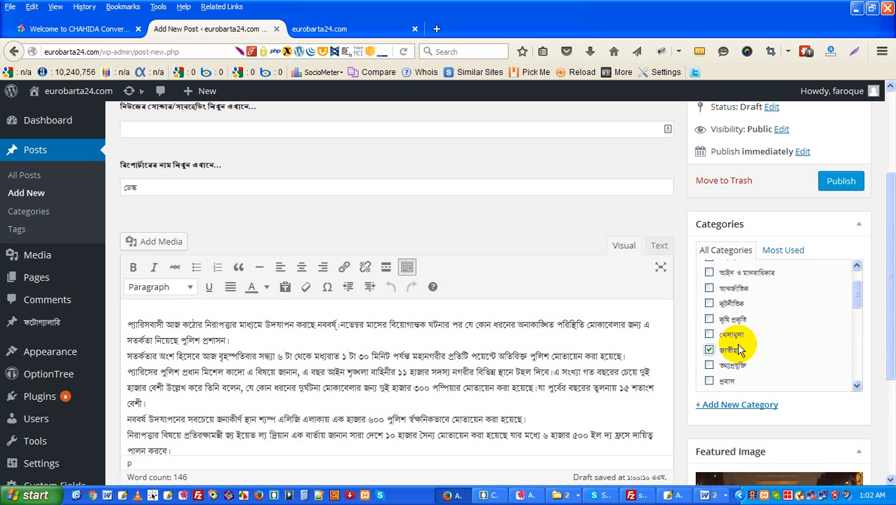
left_click(846, 184)
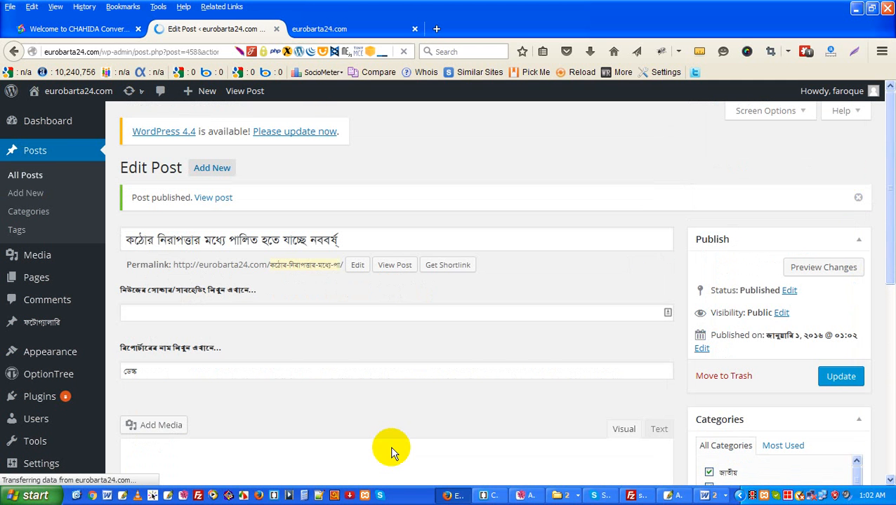
Reload the eurobarta24.com homepage and examine how the new post appears in the slider and the জাতীয় section.
left_click(335, 35)
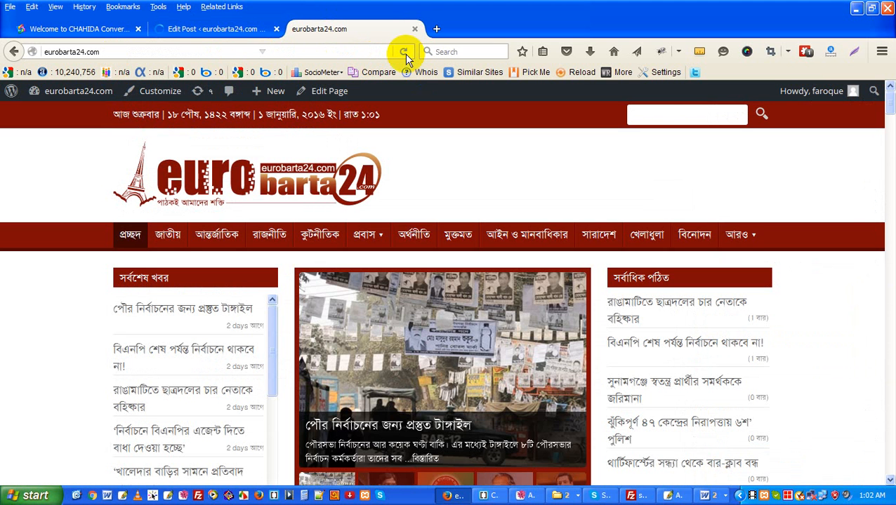
left_click(404, 53)
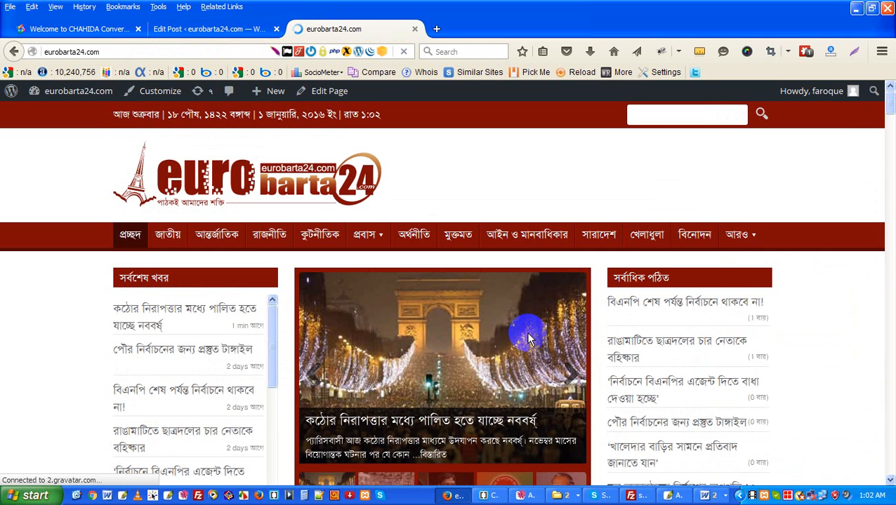
scroll(522, 330, "down", 2)
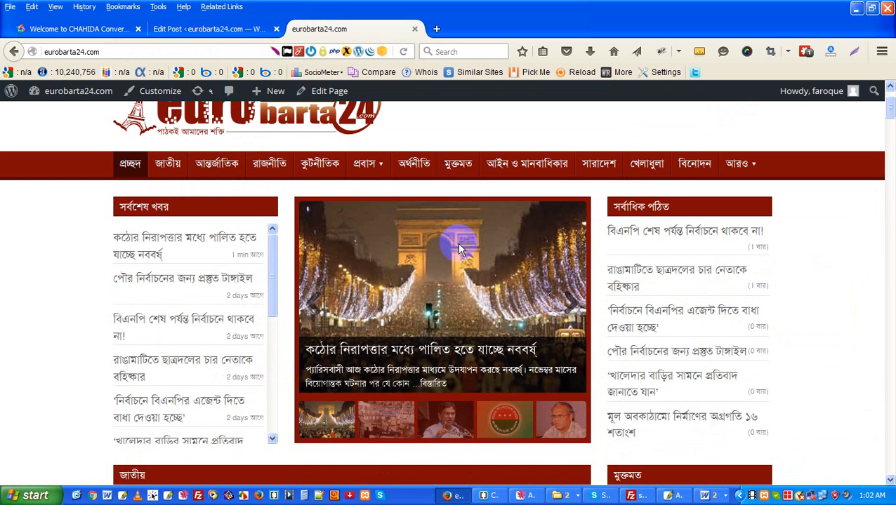
scroll(459, 249, "down", 8)
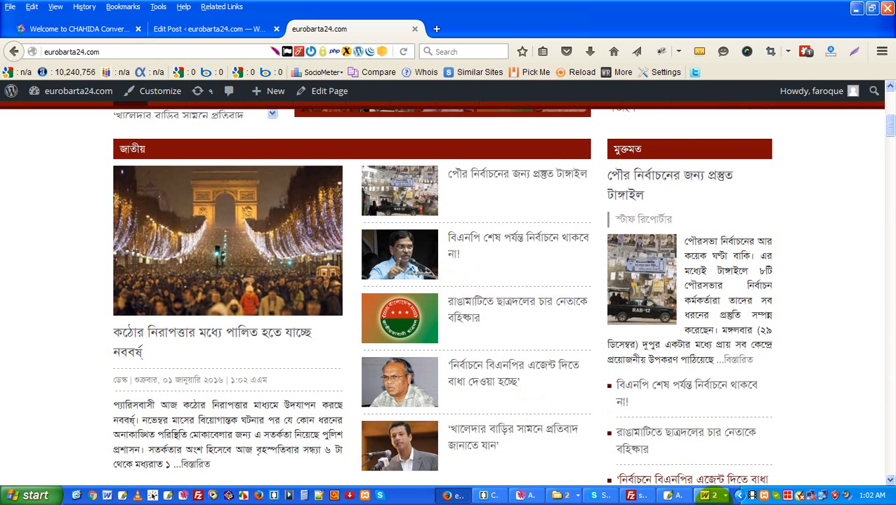
Switch to image_measurement.doc in Word and review the width and height limits given for general news images.
left_click(713, 496)
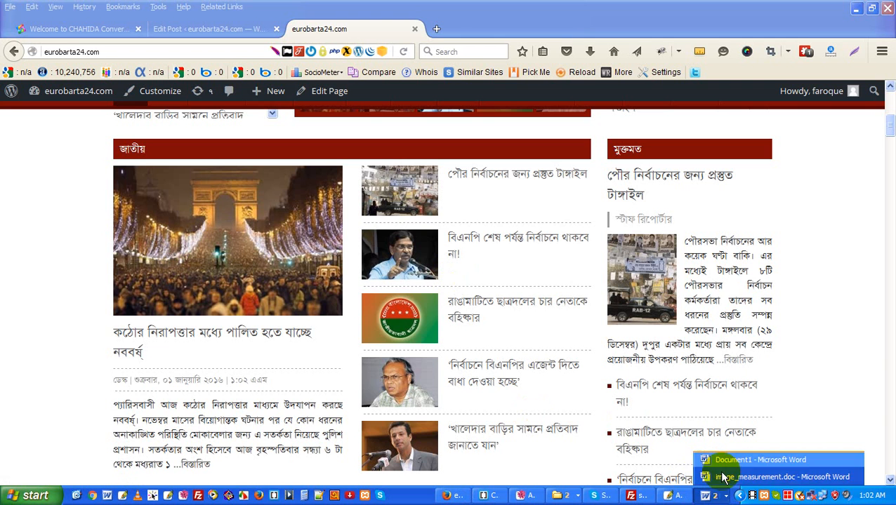
left_click(710, 475)
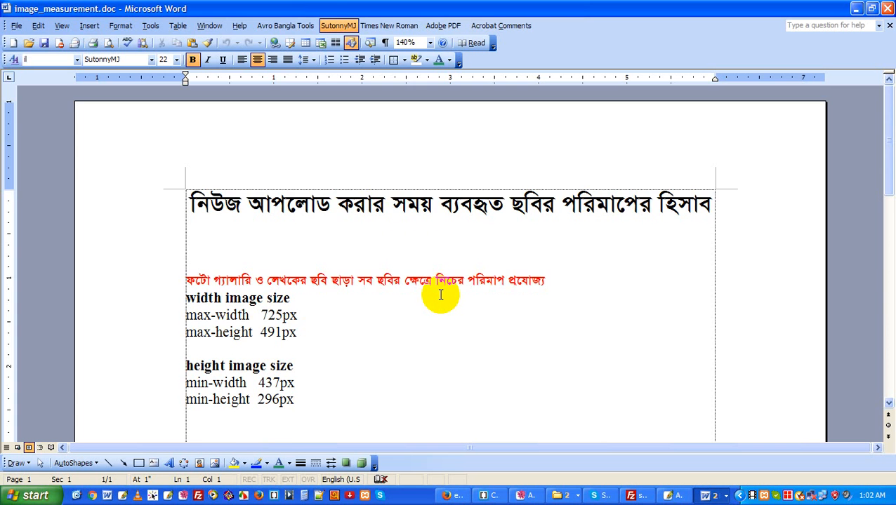
scroll(441, 295, "down", 1)
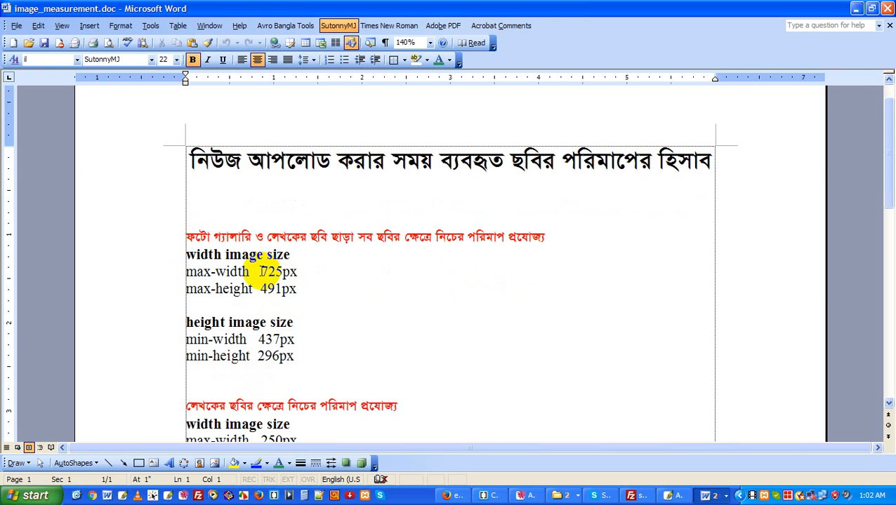
left_click_drag(262, 271, 298, 270)
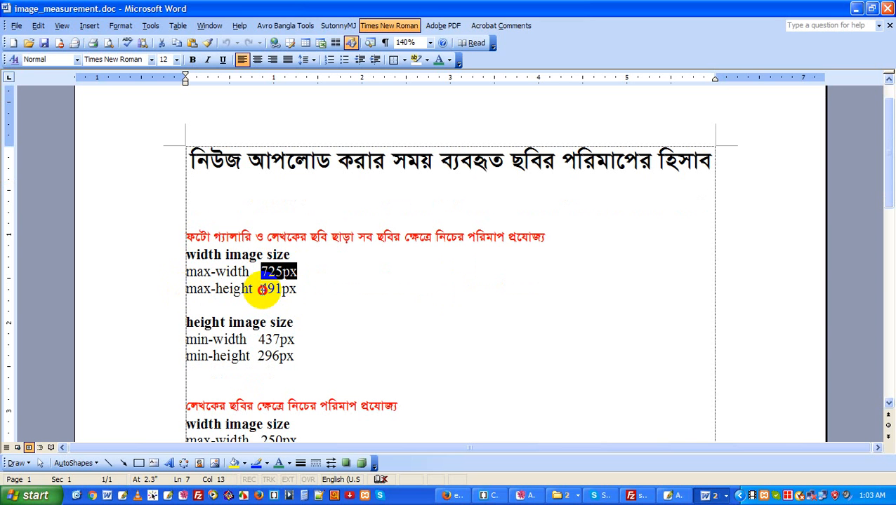
left_click_drag(262, 289, 295, 289)
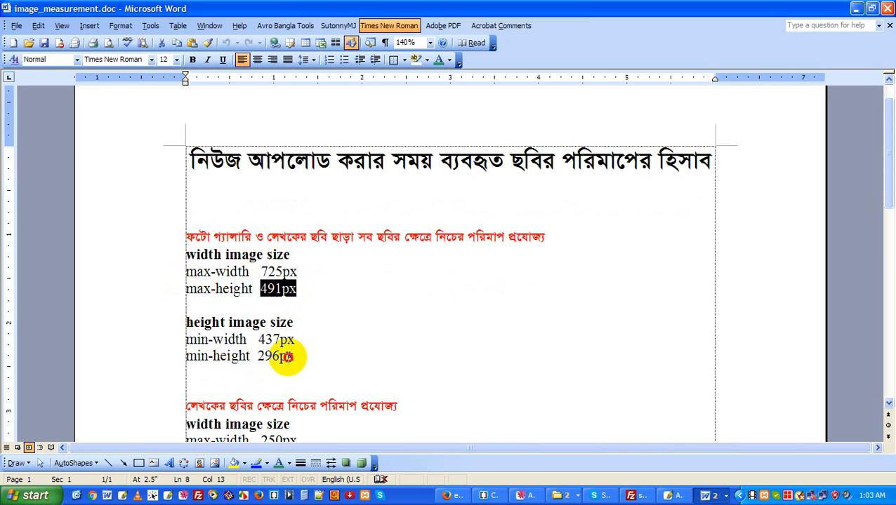
double_click(286, 358)
left_click_drag(295, 340, 256, 340)
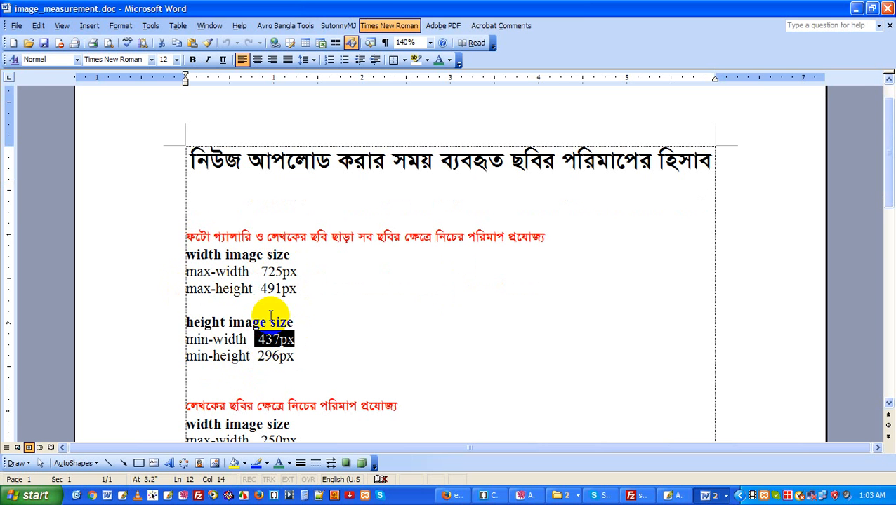
left_click_drag(261, 271, 297, 271)
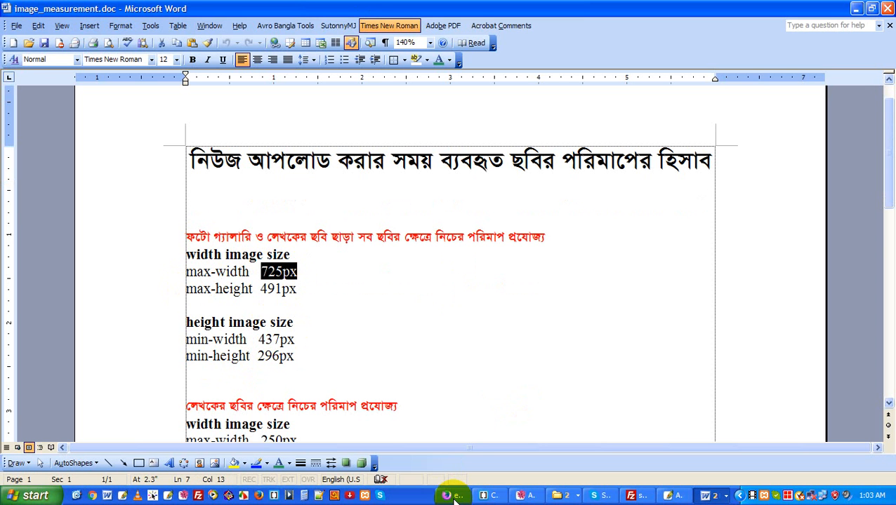
Go to the desktop and bring up new-years-eve-paris.jpg in Adobe Photoshop.
left_click(75, 496)
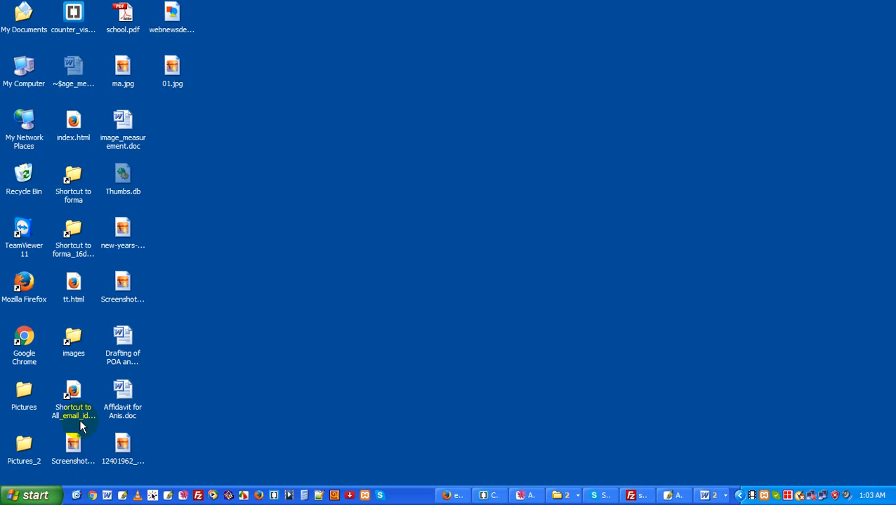
left_click(124, 447)
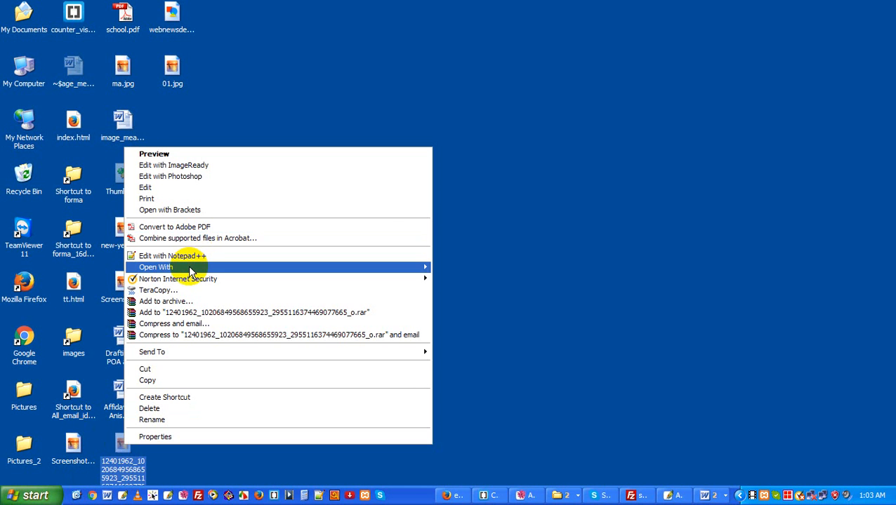
mouse_move(217, 267)
left_click(479, 311)
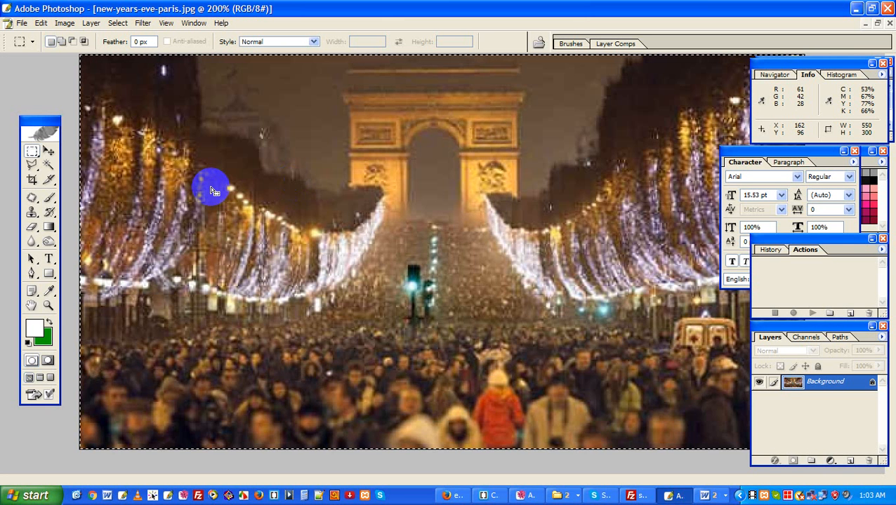
Open the Image Size settings for new-years-eve-paris.jpg and set the resolution to 100 pixels/inch.
left_click(65, 25)
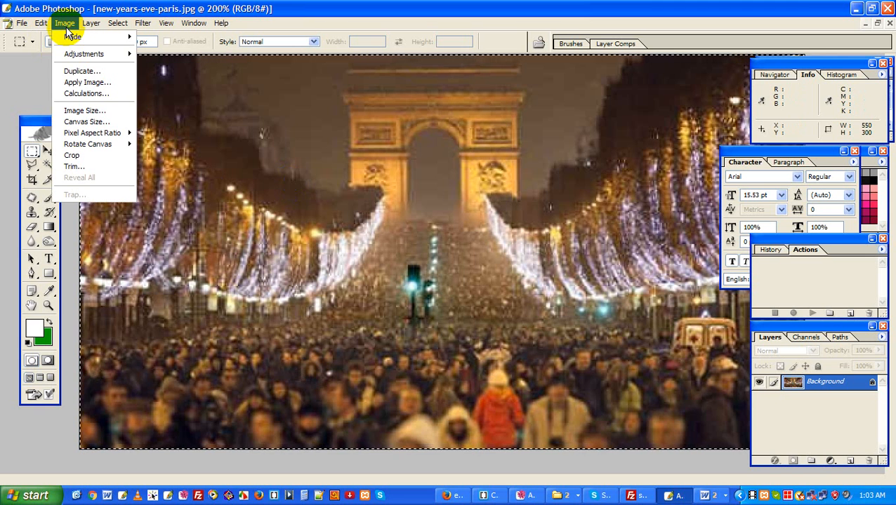
left_click(83, 110)
left_click_drag(734, 54, 565, 96)
left_click_drag(509, 239, 447, 237)
type("100")
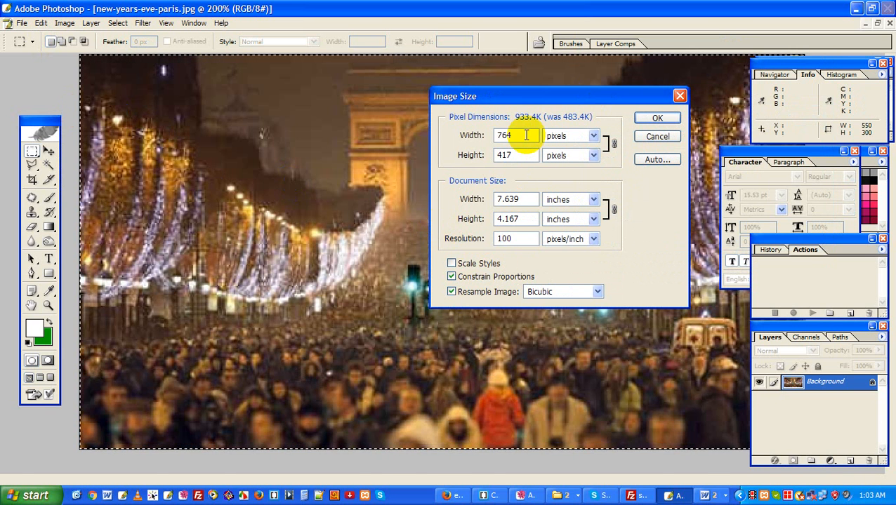
Check the maximum width in image_measurement.doc in Word, and set the pixel width in Photoshop's Image Size settings to 725.
left_click_drag(525, 135, 462, 141)
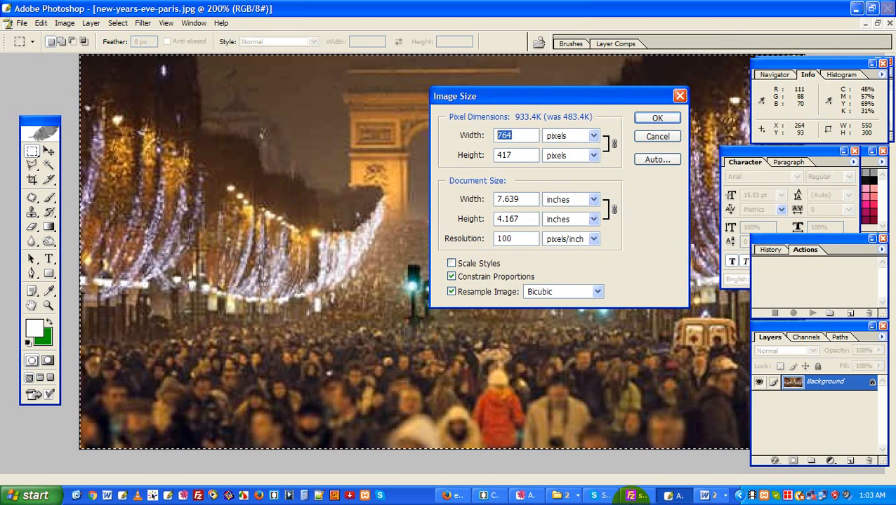
left_click(710, 493)
left_click(716, 480)
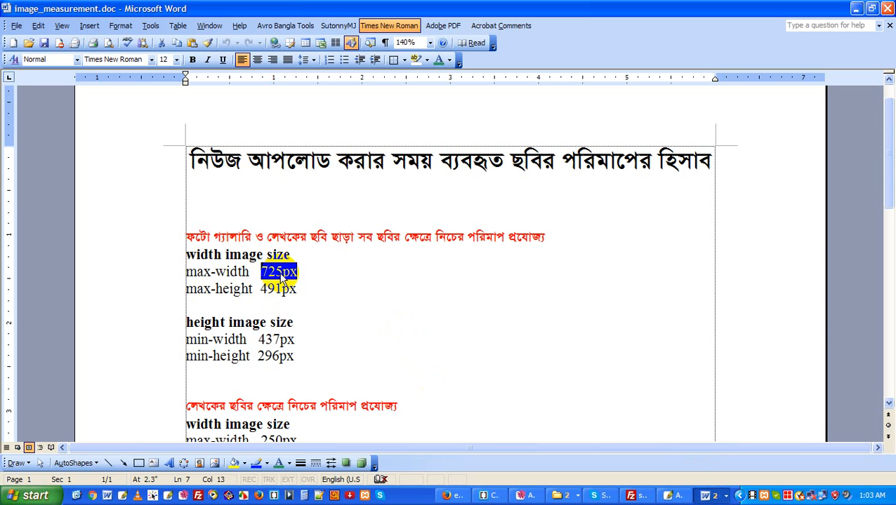
left_click(684, 497)
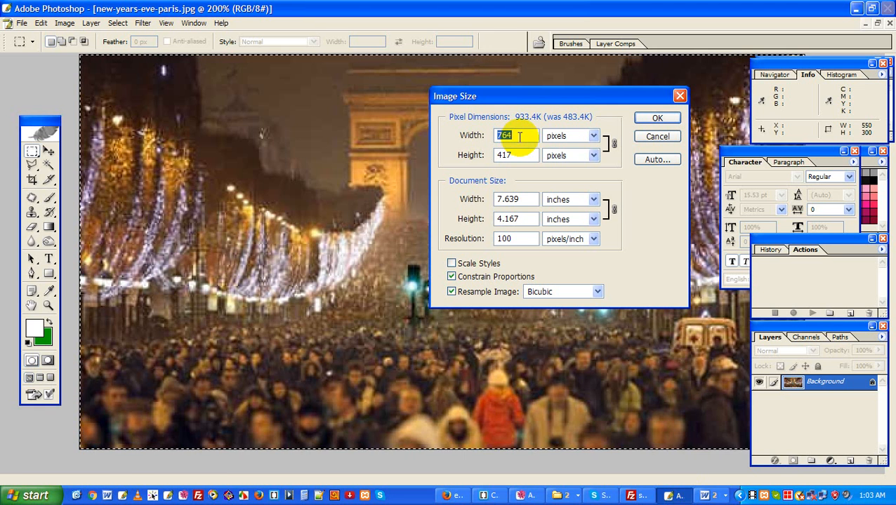
type("725")
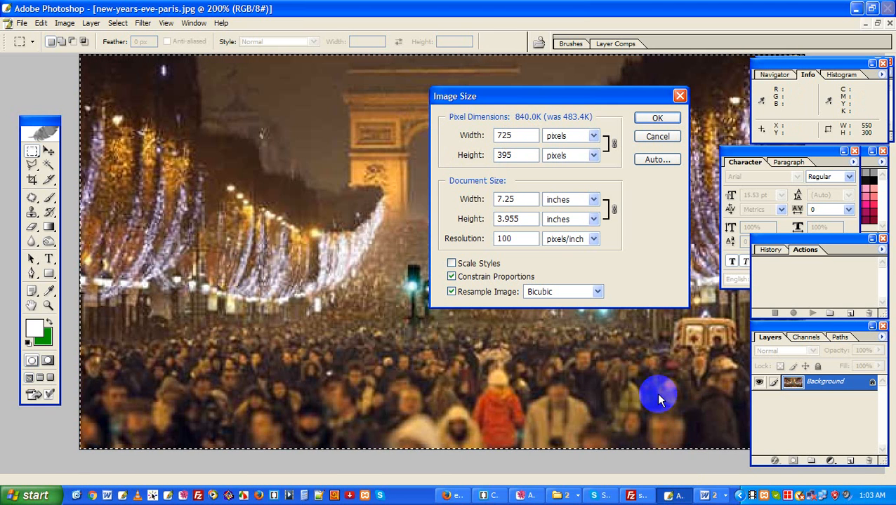
Compare the image's pixel height in Photoshop with the general news image height limits in image_measurement.doc in Word.
left_click(704, 497)
left_click(709, 474)
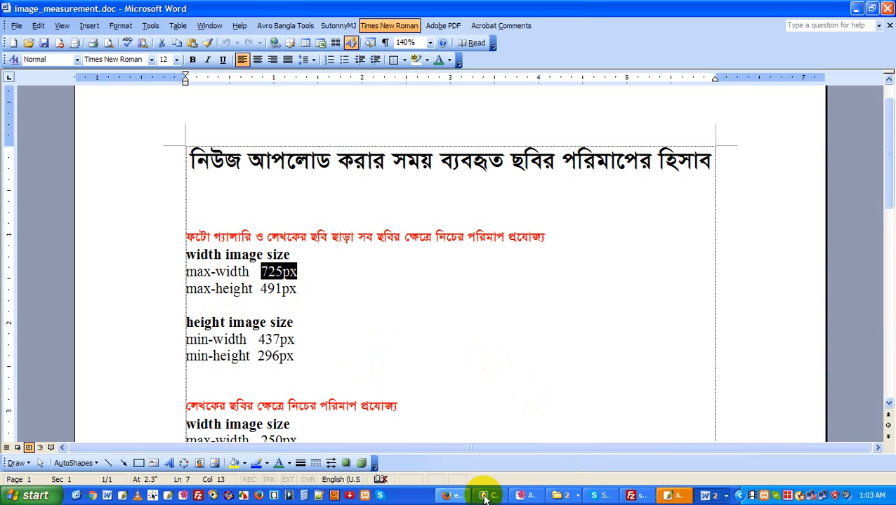
left_click(674, 495)
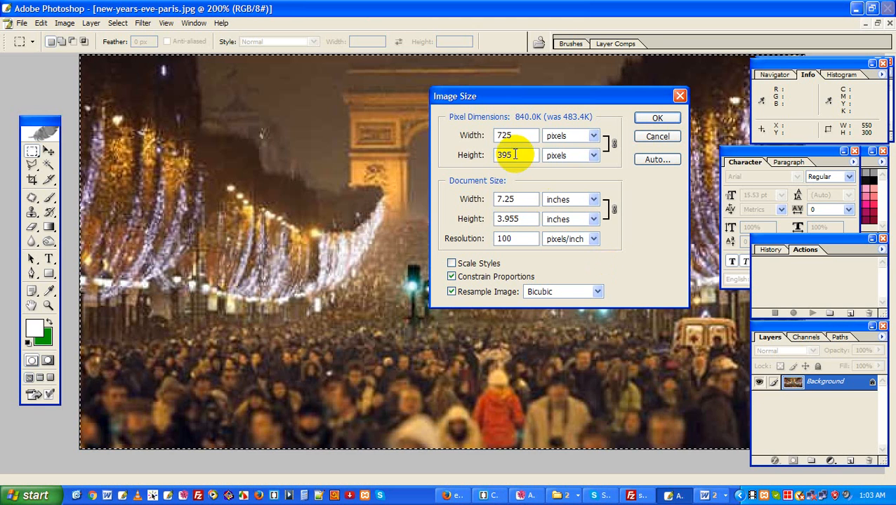
left_click_drag(522, 155, 473, 157)
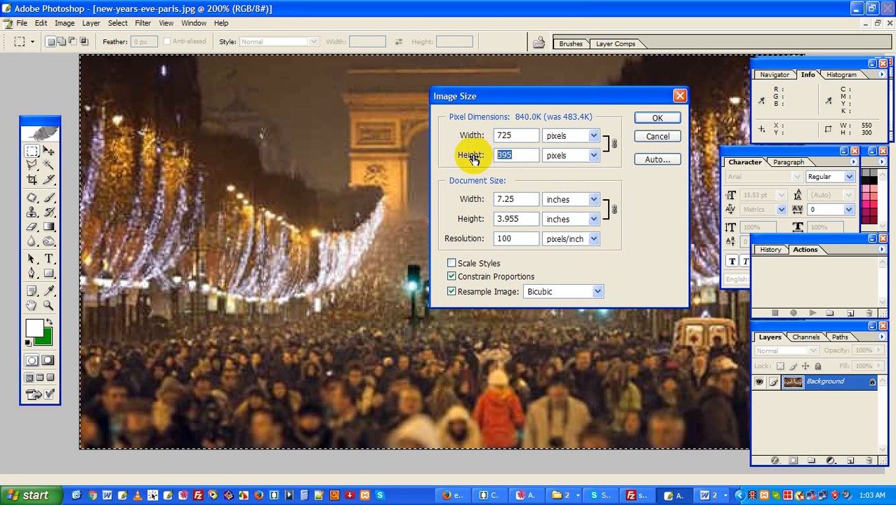
left_click(707, 495)
left_click(710, 479)
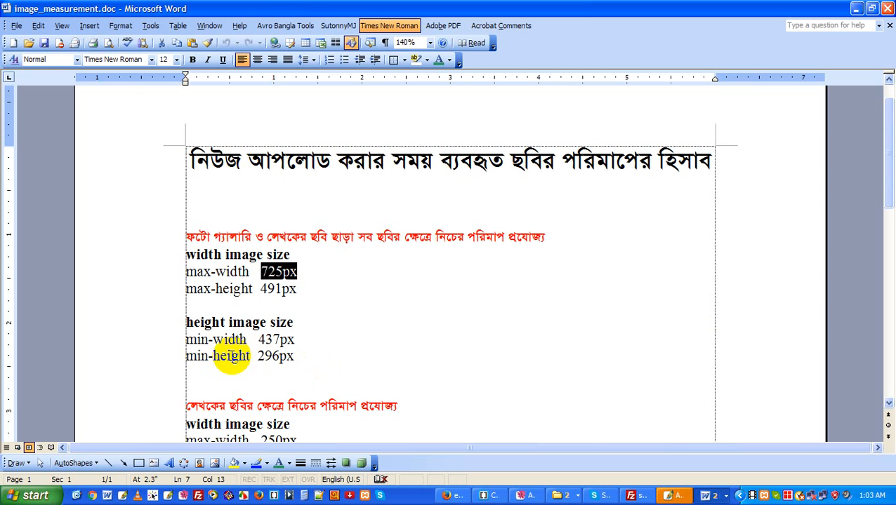
left_click(674, 496)
double_click(506, 154)
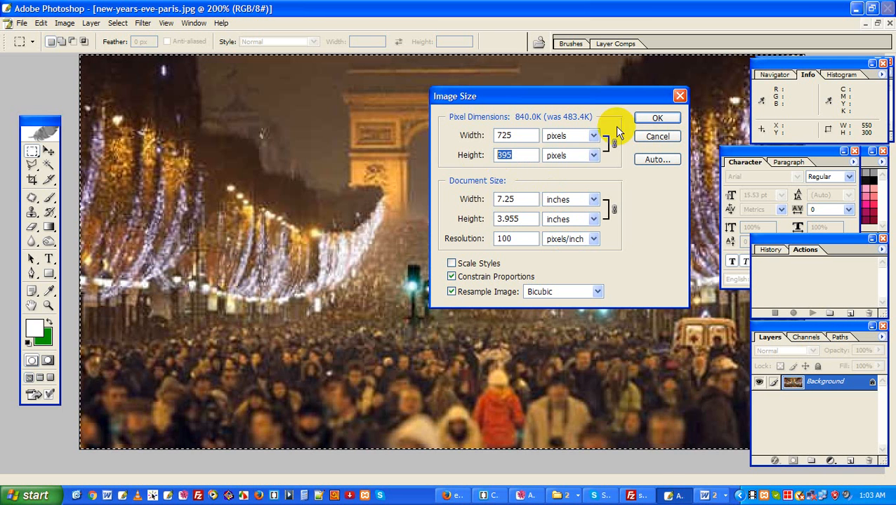
Apply the new image size, fit the picture in view and save it as a progressive JPEG at quality 12 with 3 scans.
left_click(656, 118)
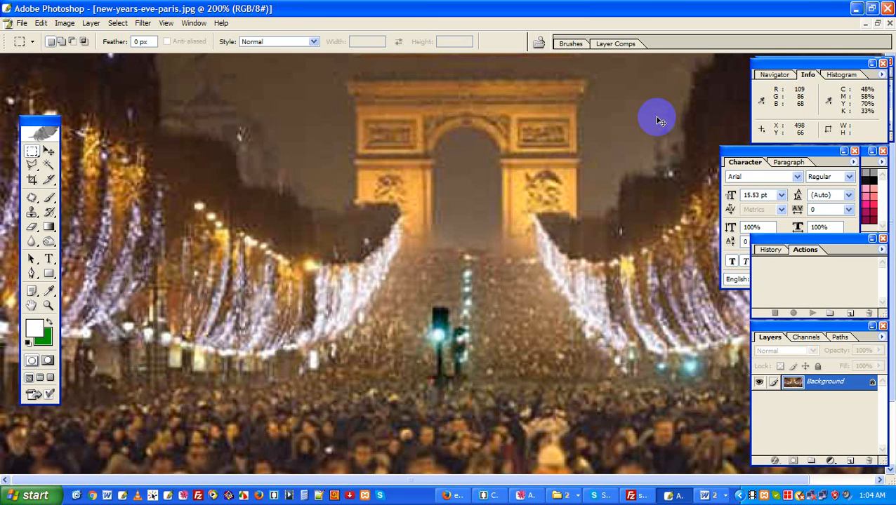
key("ctrl+0")
key("ctrl+s")
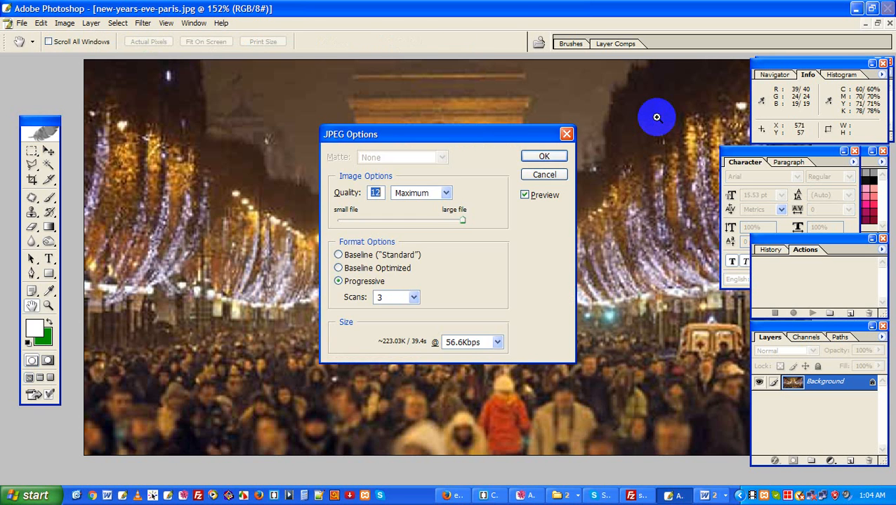
key("Return")
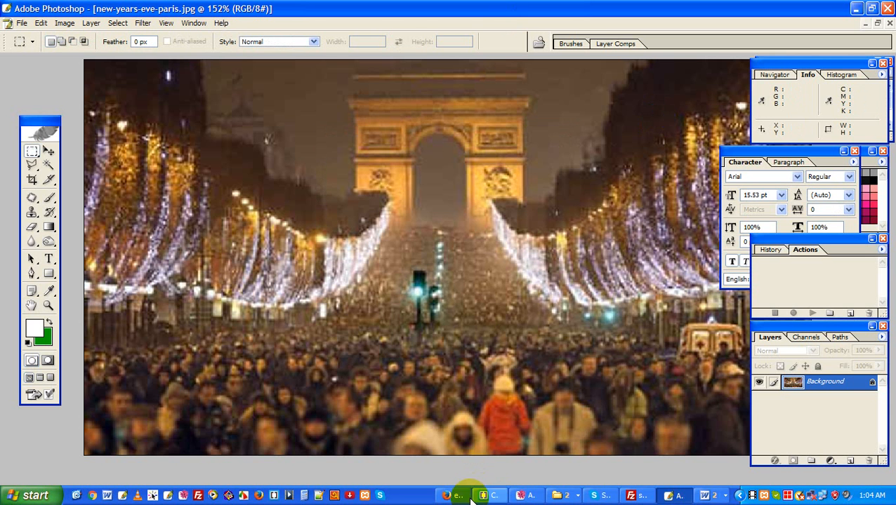
Switch to the Edit Post page in Firefox and remove the post's current featured image.
left_click(460, 497)
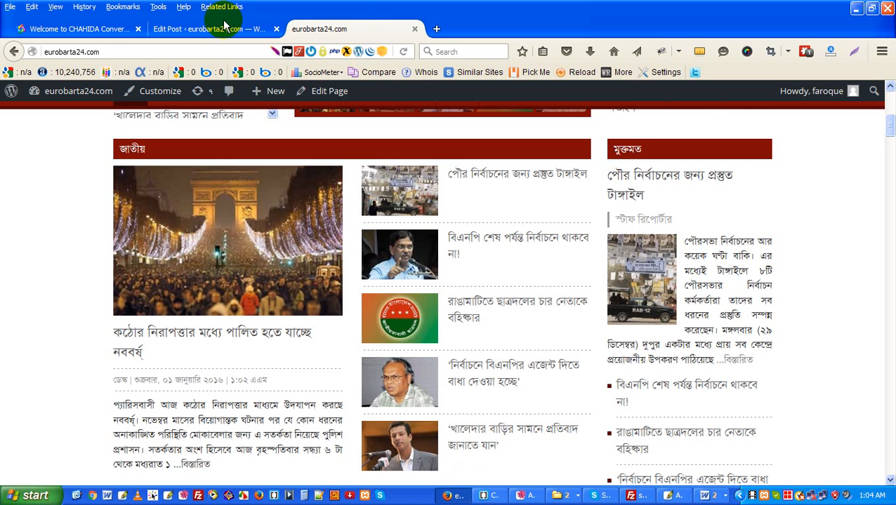
left_click(213, 32)
scroll(814, 427, "down", 5)
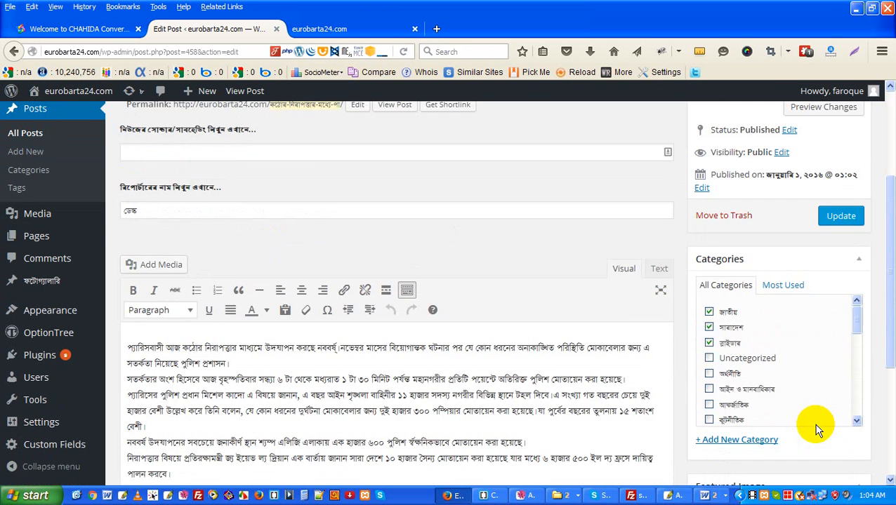
scroll(855, 409, "down", 3)
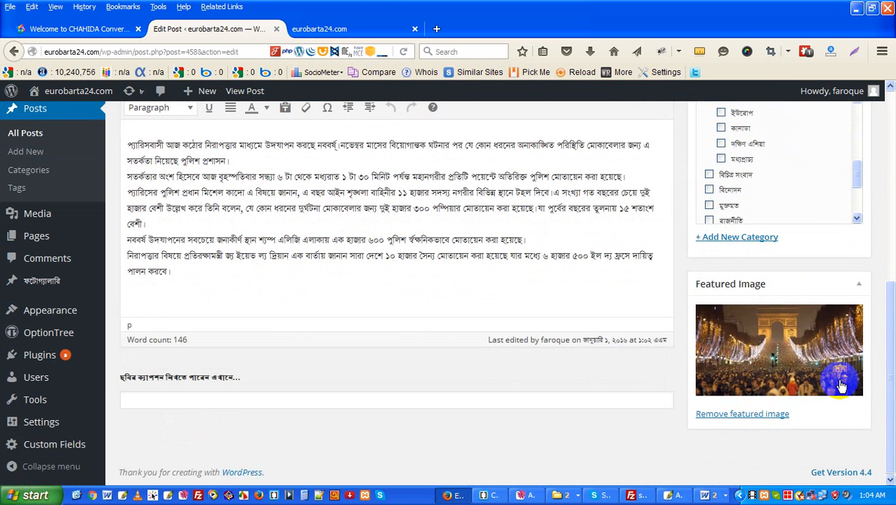
left_click(769, 415)
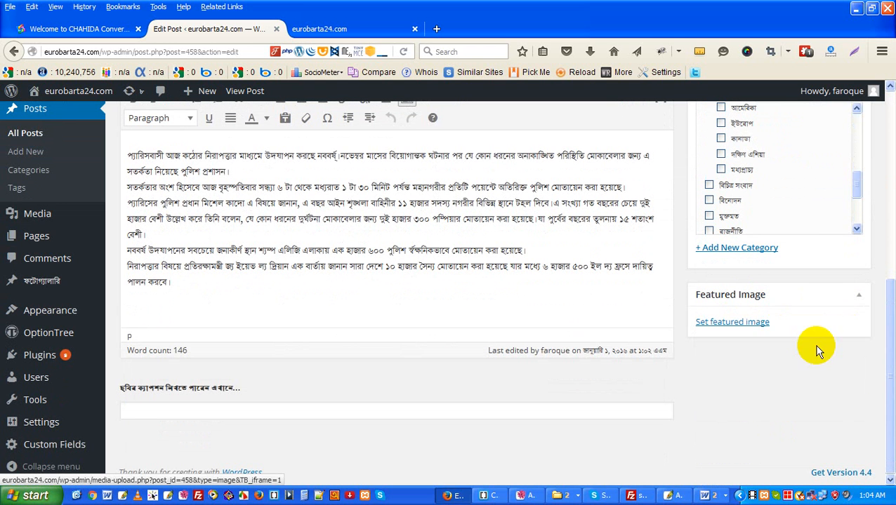
Upload the resized new-years-eve-paris.jpg from the Desktop and set it as the post's featured image.
left_click(766, 326)
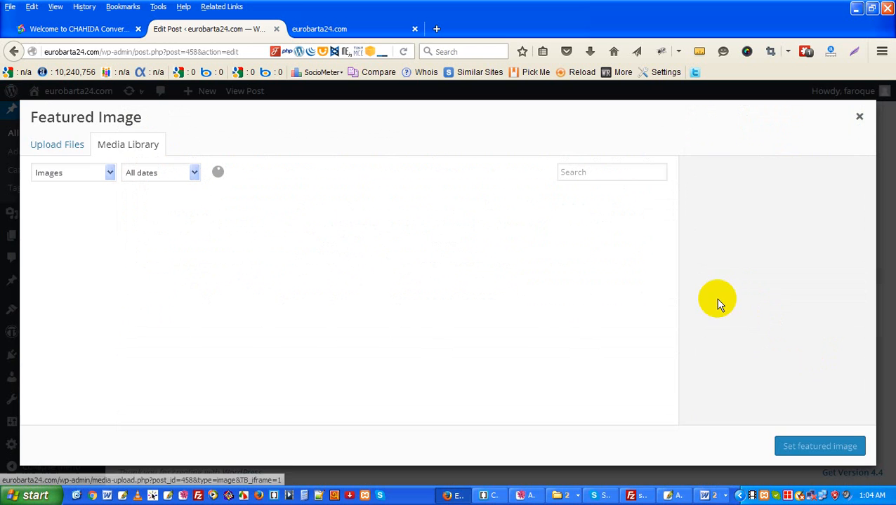
left_click(67, 152)
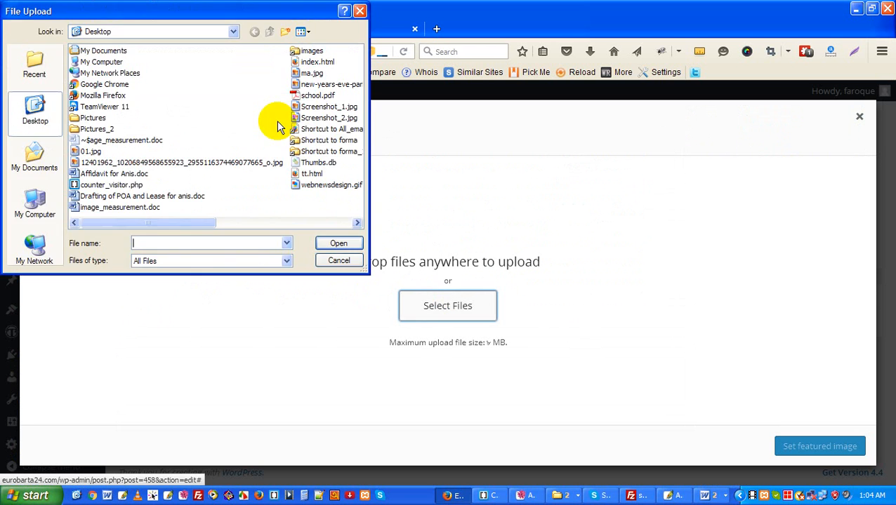
left_click(307, 34)
left_click(313, 46)
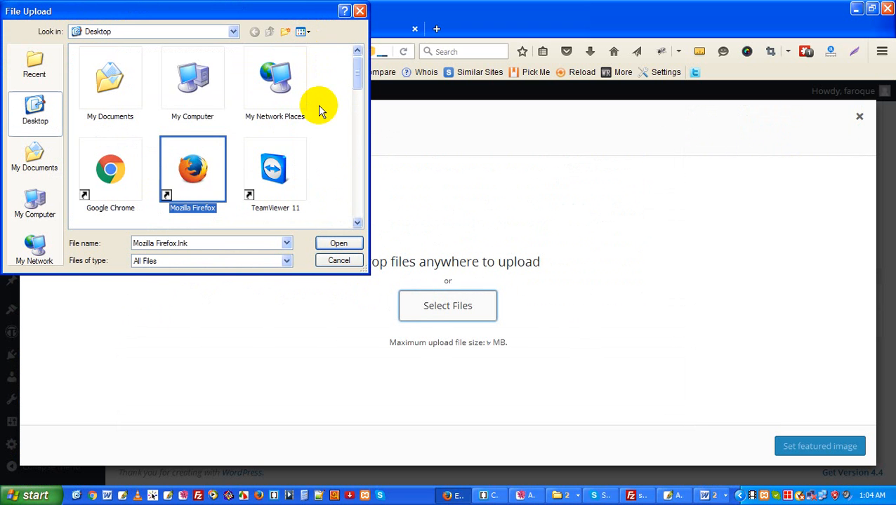
scroll(303, 132, "down", 10)
scroll(242, 153, "up", 5)
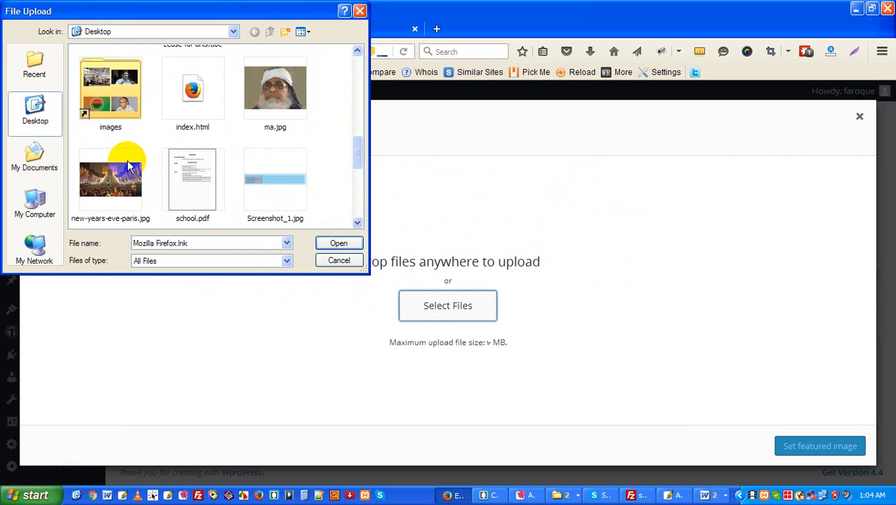
left_click(123, 168)
left_click(351, 247)
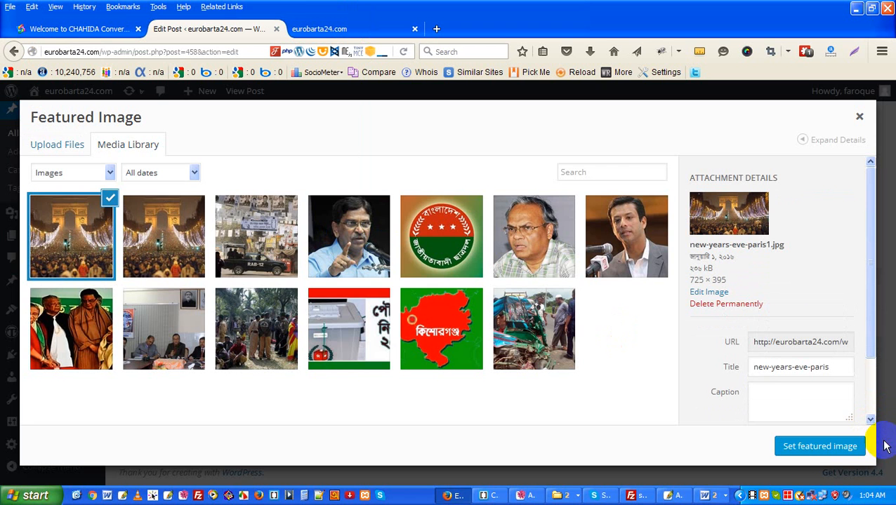
left_click(827, 448)
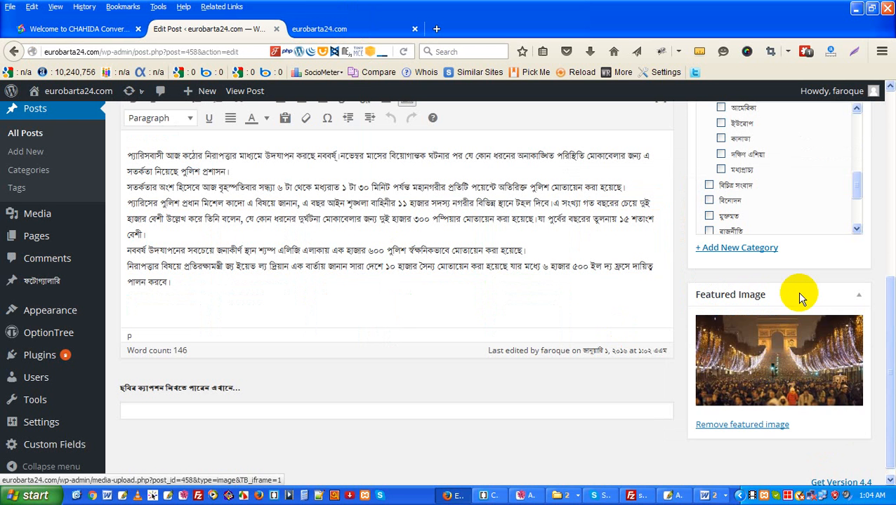
Update the published post and look through its assigned categories.
scroll(799, 293, "up", 5)
left_click(840, 377)
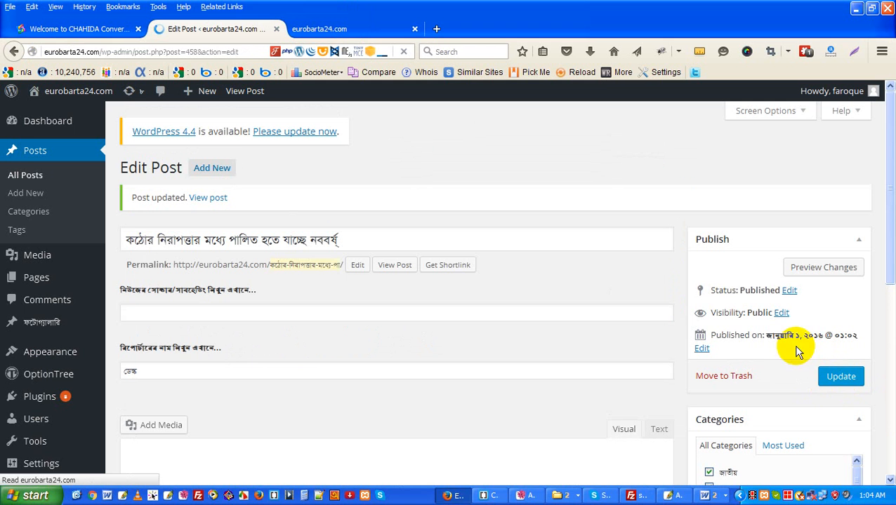
scroll(786, 433, "down", 2)
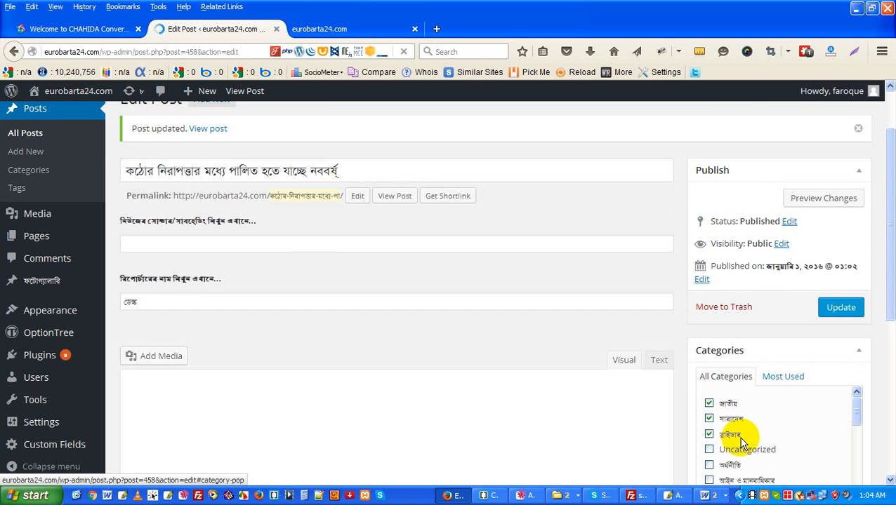
scroll(745, 439, "down", 6)
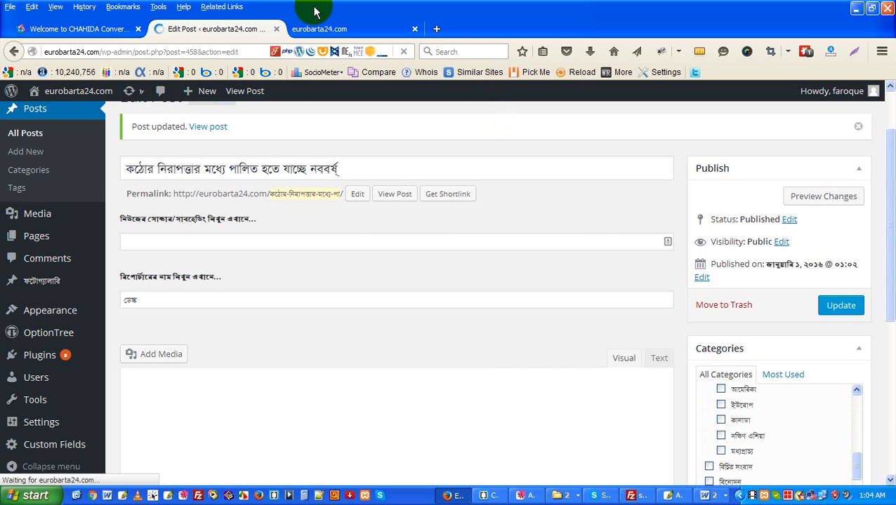
Reload the eurobarta24.com homepage and examine the replaced picture in the slider and the জাতীয় section.
left_click(338, 30)
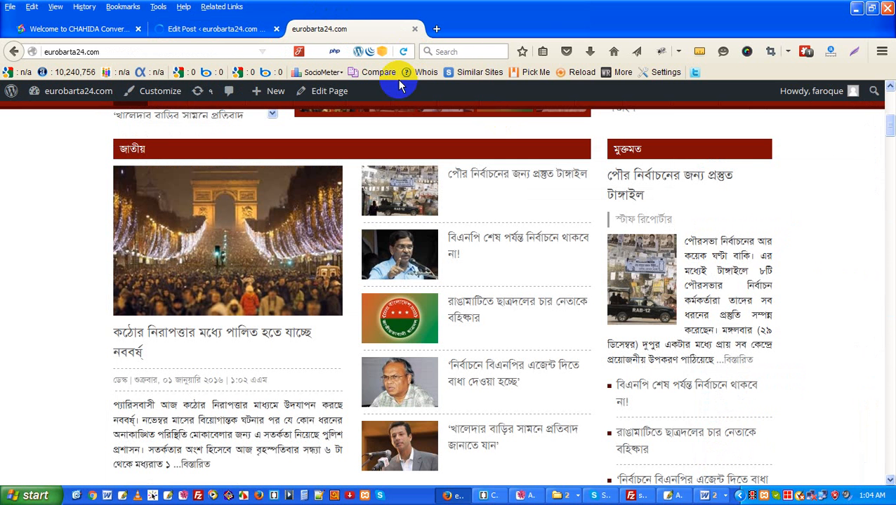
left_click(295, 302)
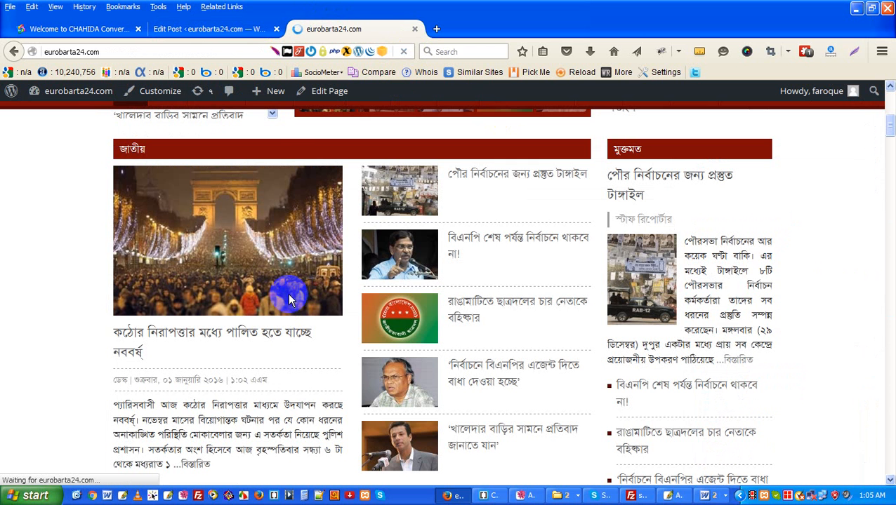
scroll(288, 306, "up", 5)
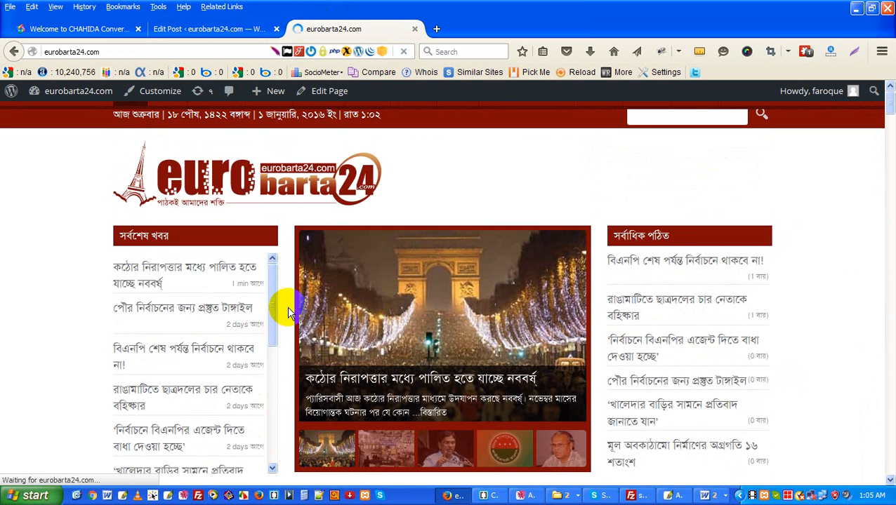
scroll(292, 277, "up", 4)
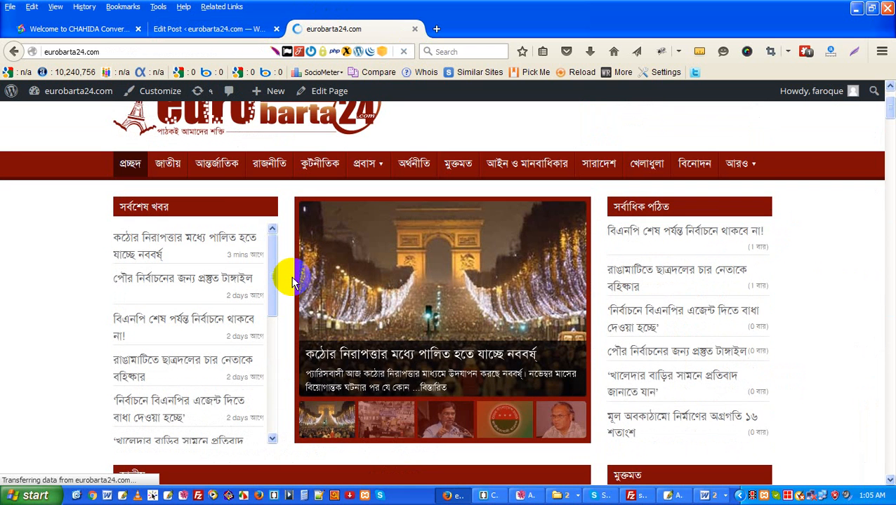
scroll(457, 344, "up", 2)
scroll(320, 256, "down", 3)
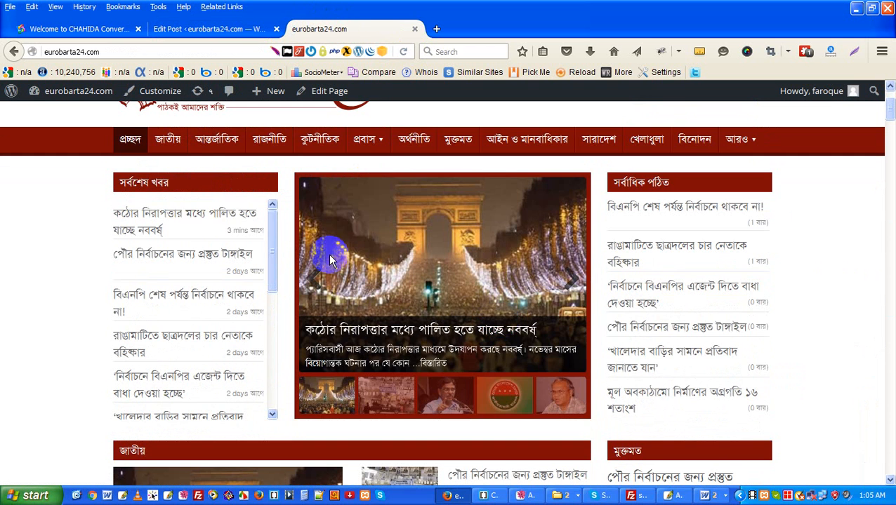
scroll(360, 216, "down", 3)
Open the New Year news post from the homepage slider and review its full page, including the featured image.
left_click(377, 241)
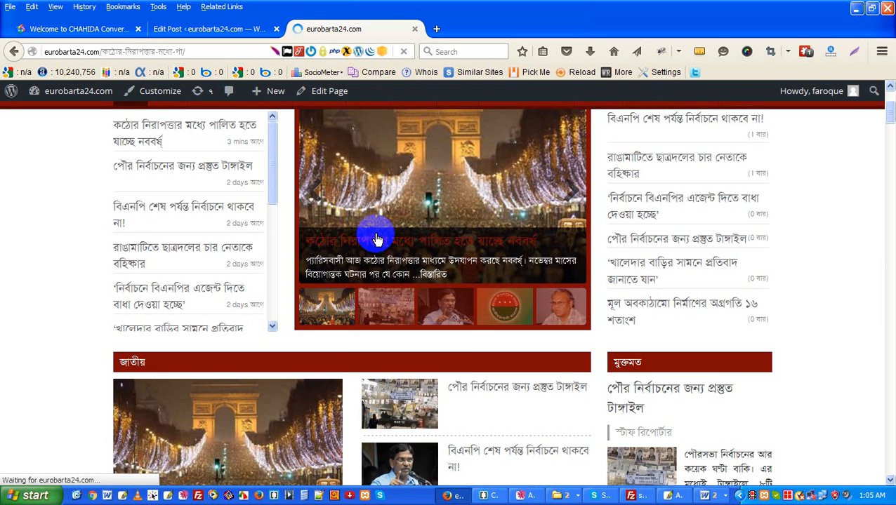
scroll(435, 302, "down", 3)
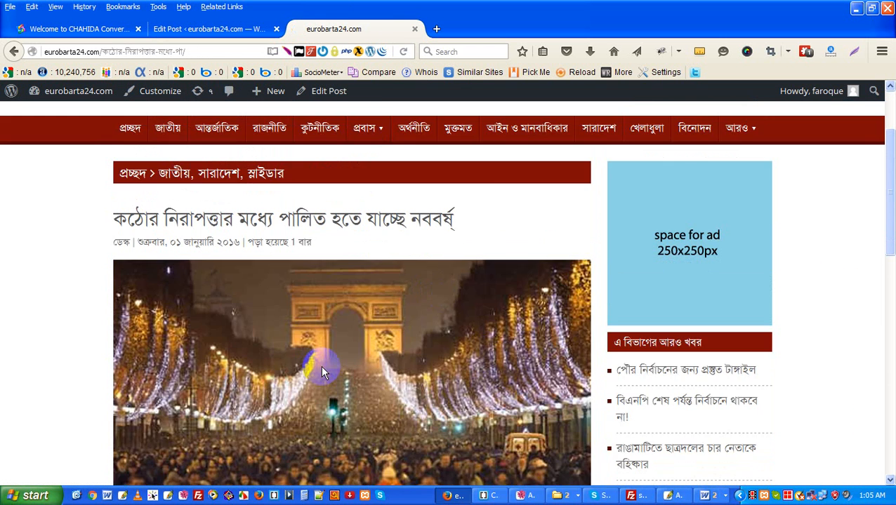
scroll(323, 372, "down", 10)
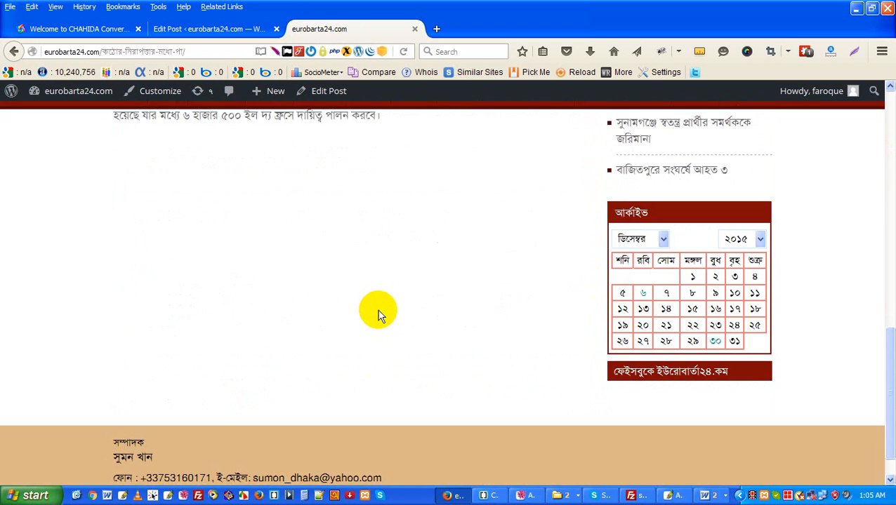
scroll(377, 314, "up", 13)
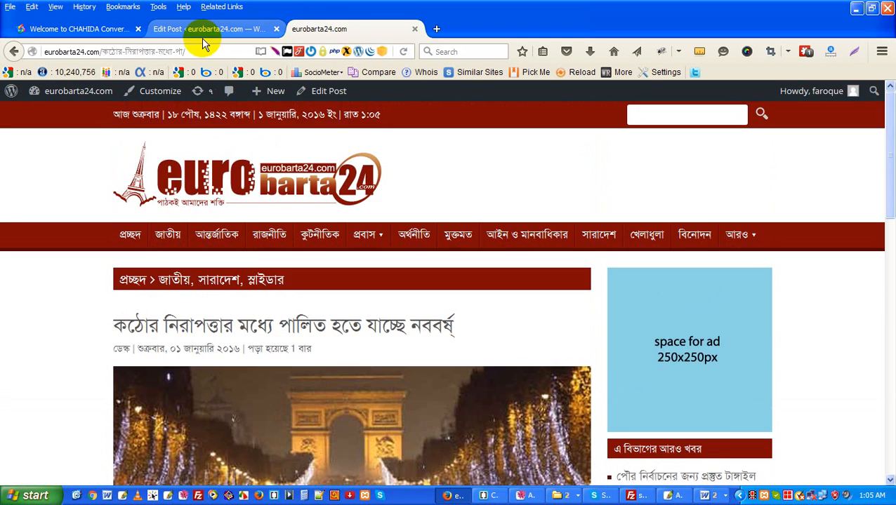